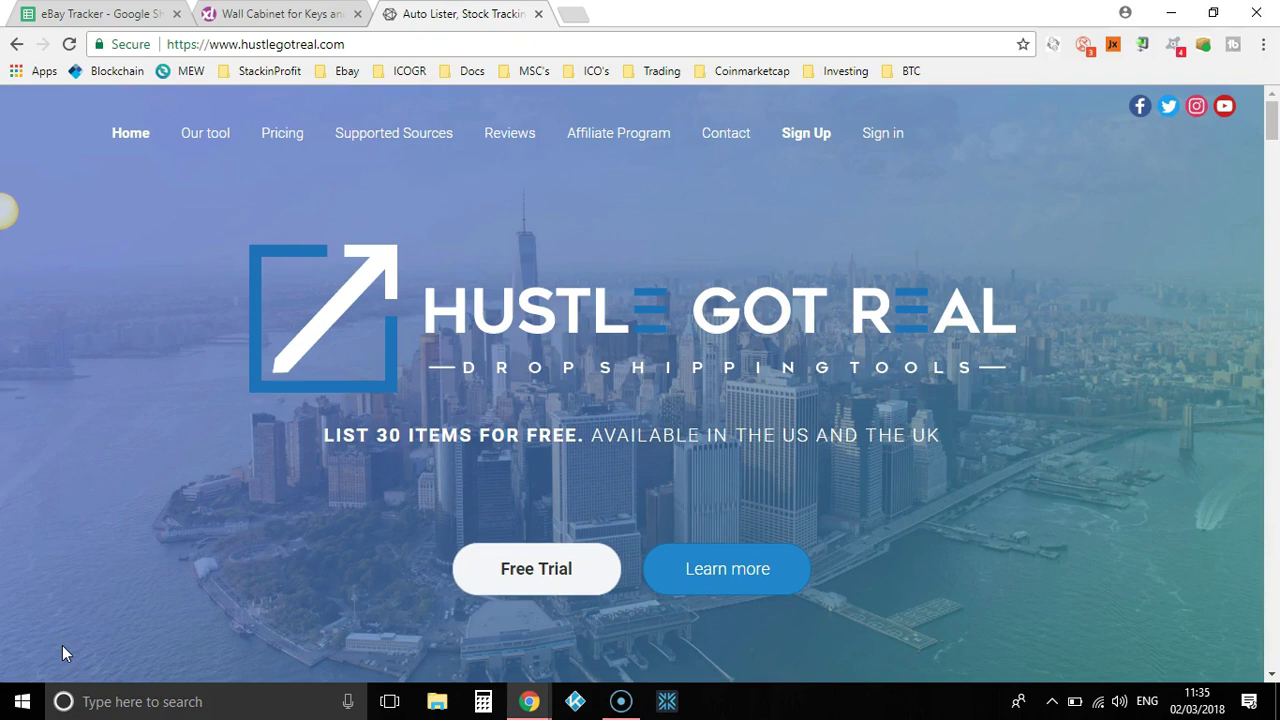
Scroll back to the page top and switch to the vidaXL Wall Cabinet tab priced £12.99.
click(30, 646)
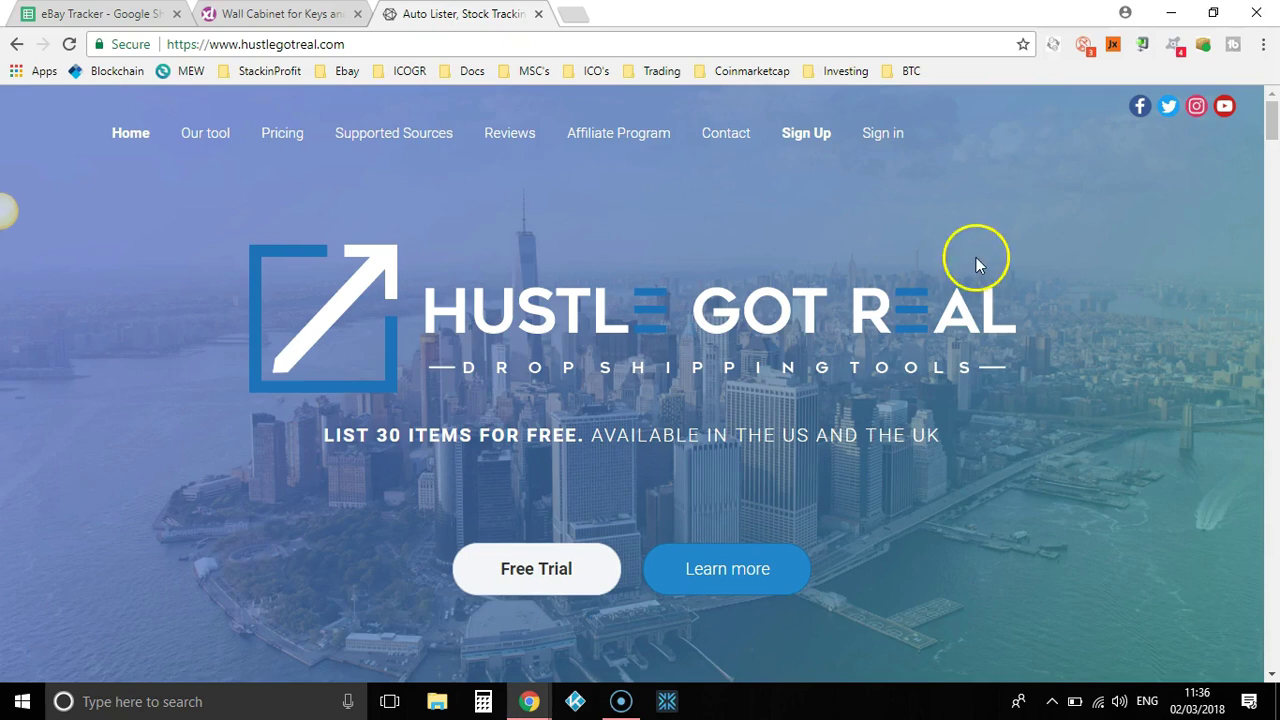
scroll(1273, 278, down, 2)
scroll(1273, 278, down, 15)
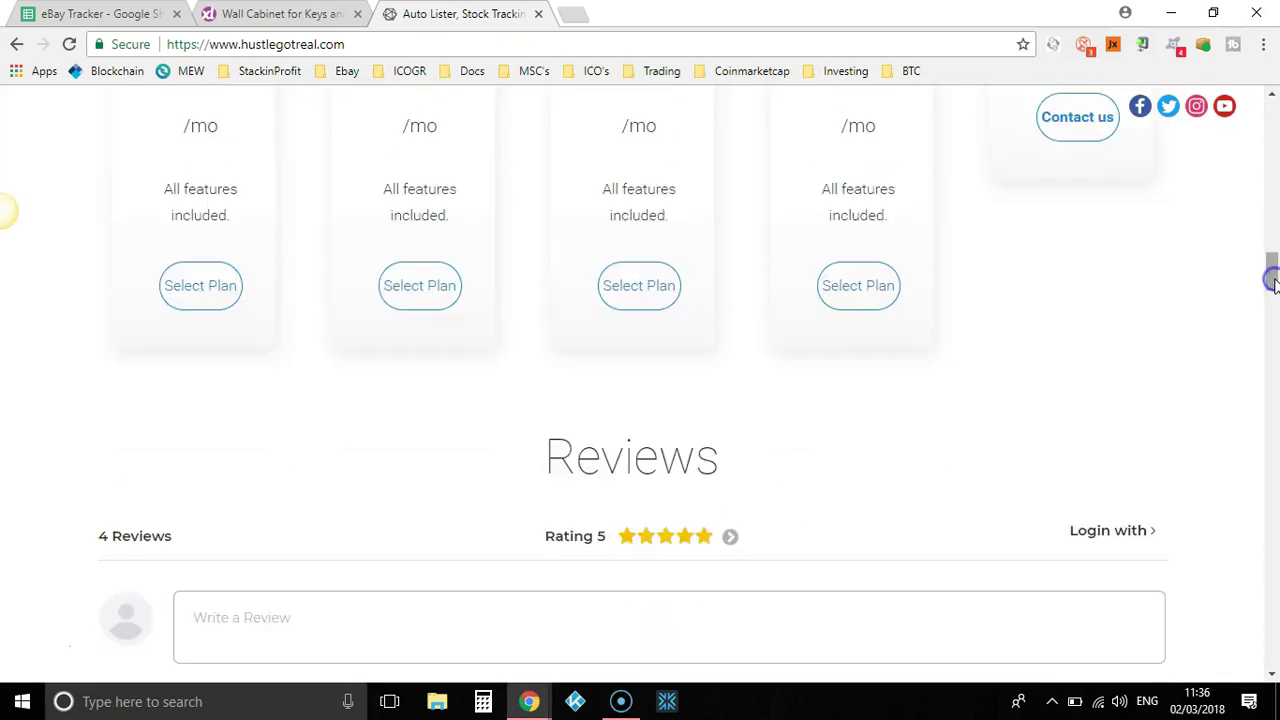
drag(1273, 362, 1274, 404)
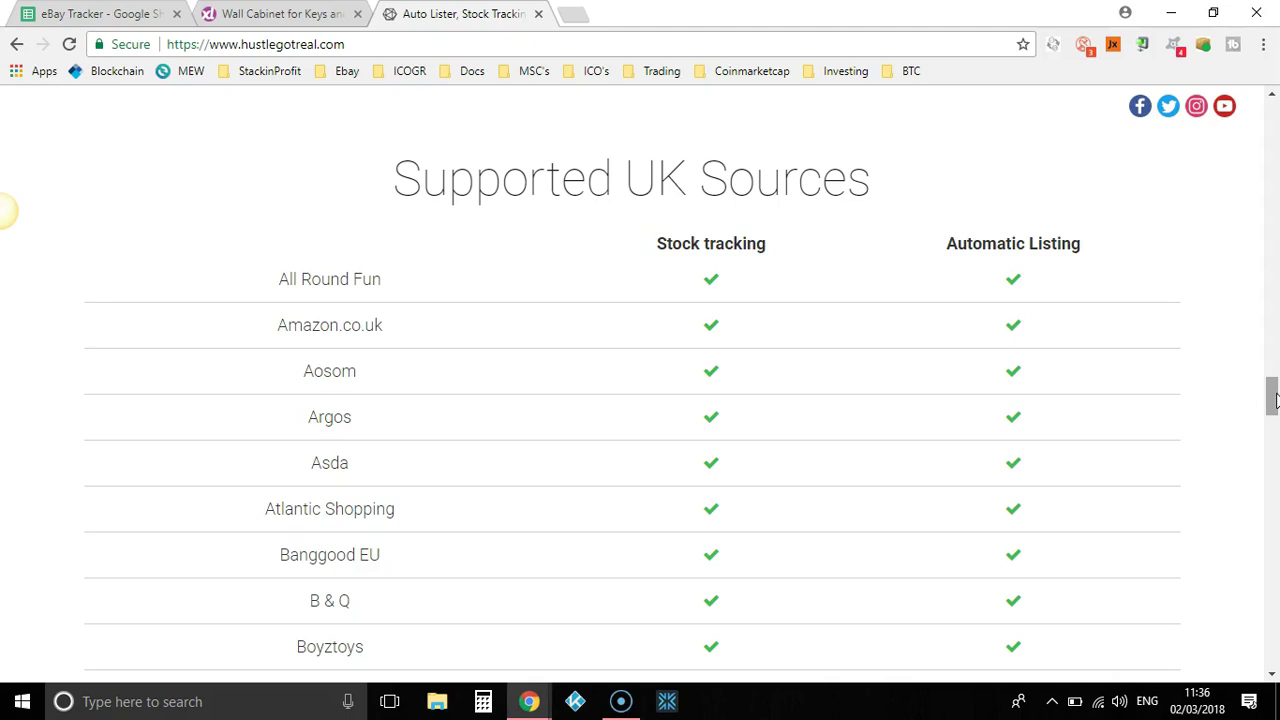
drag(1274, 400, 1274, 430)
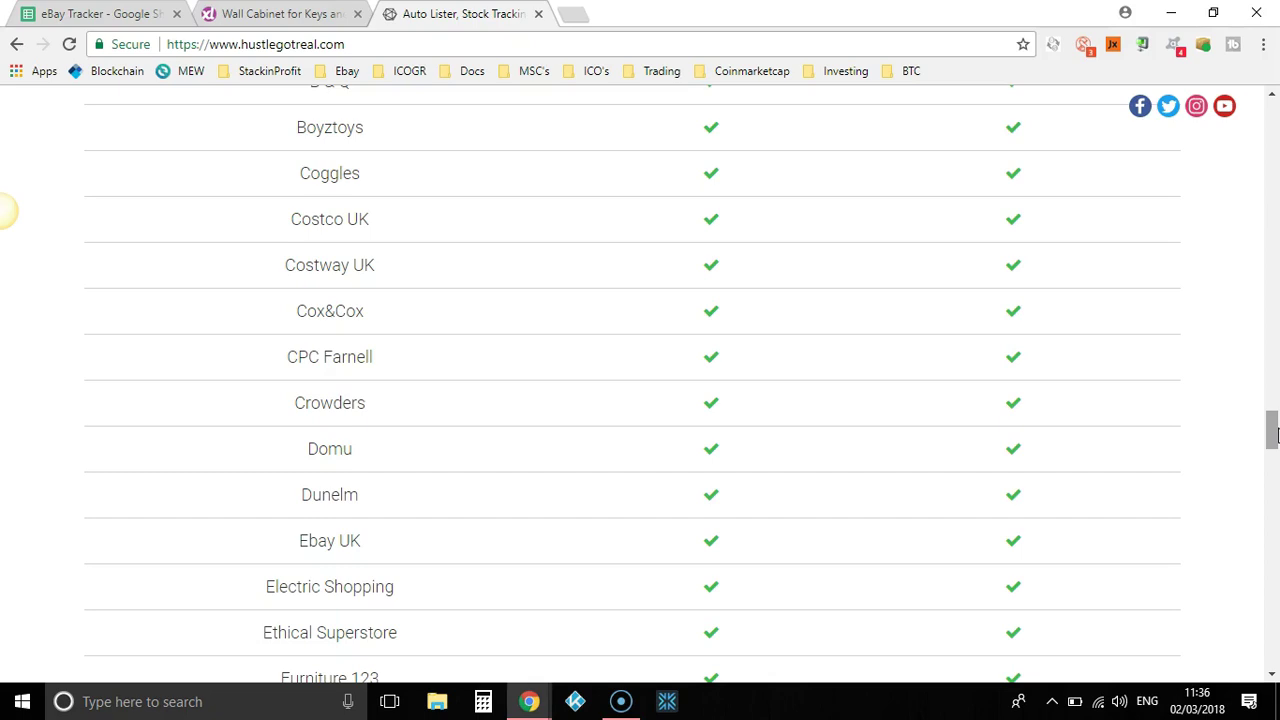
click(1249, 449)
click(1272, 432)
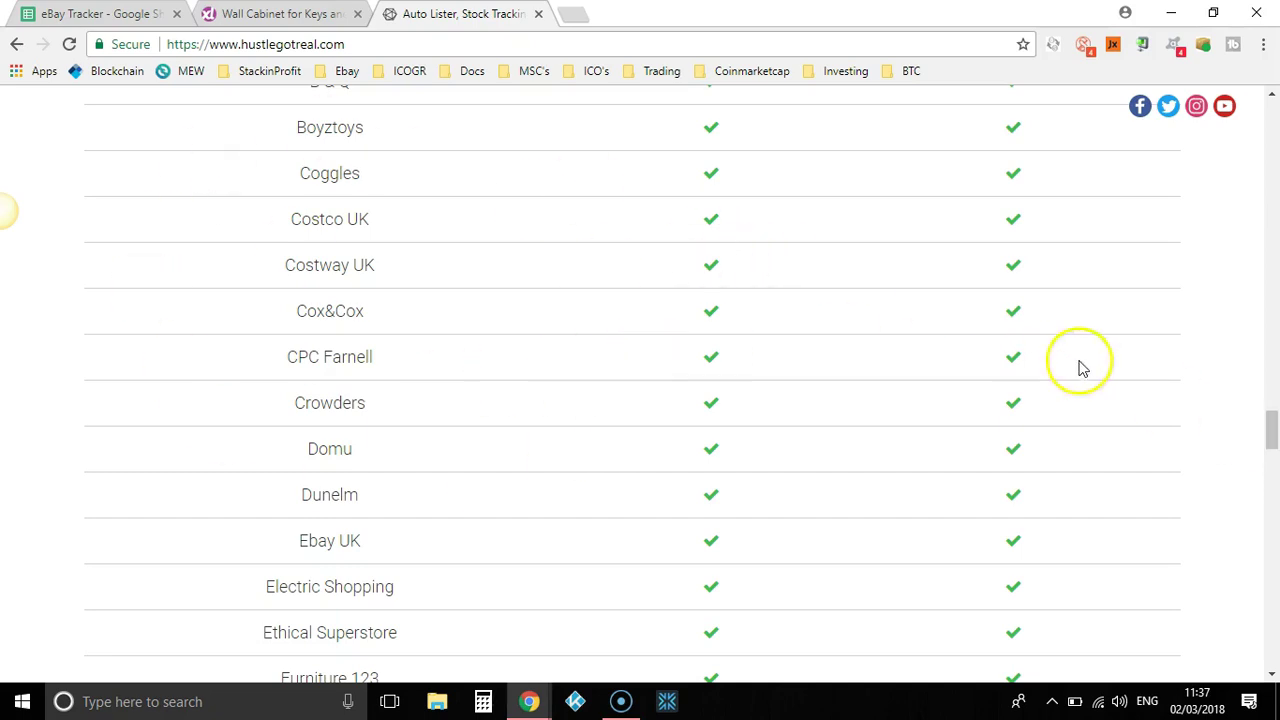
drag(1272, 432, 1272, 490)
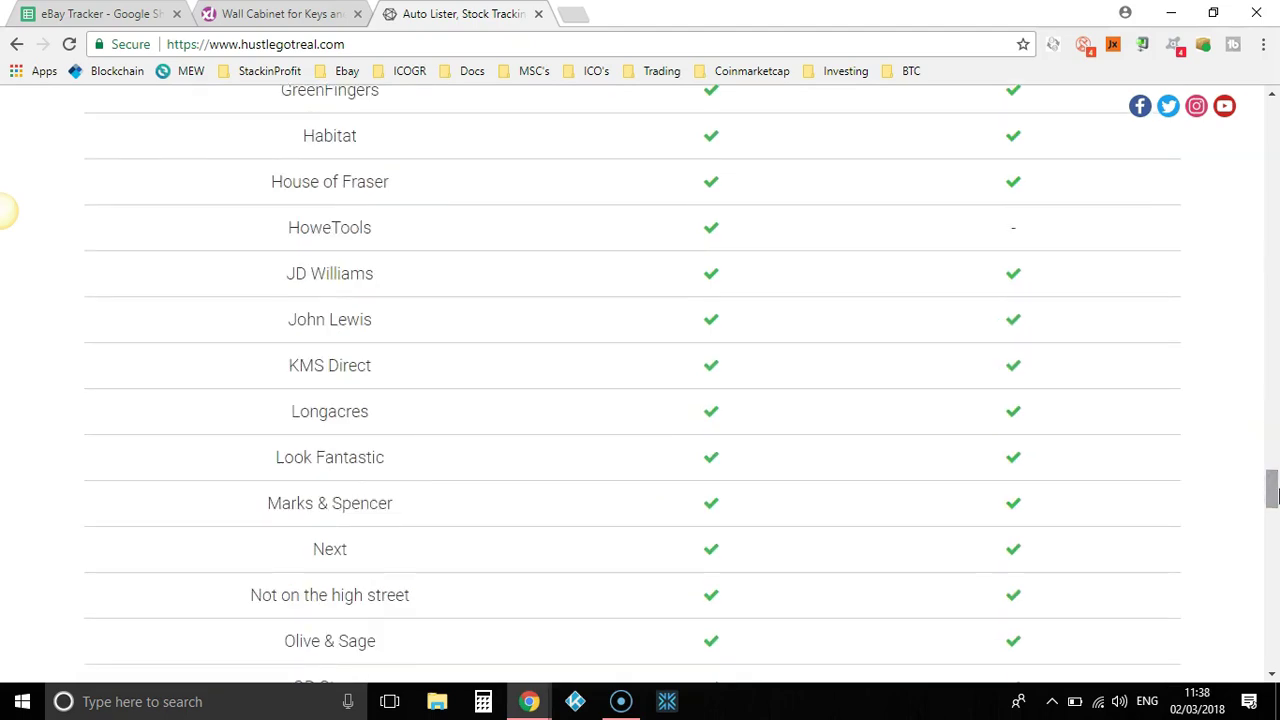
drag(1272, 490, 1166, 537)
drag(1263, 486, 1273, 145)
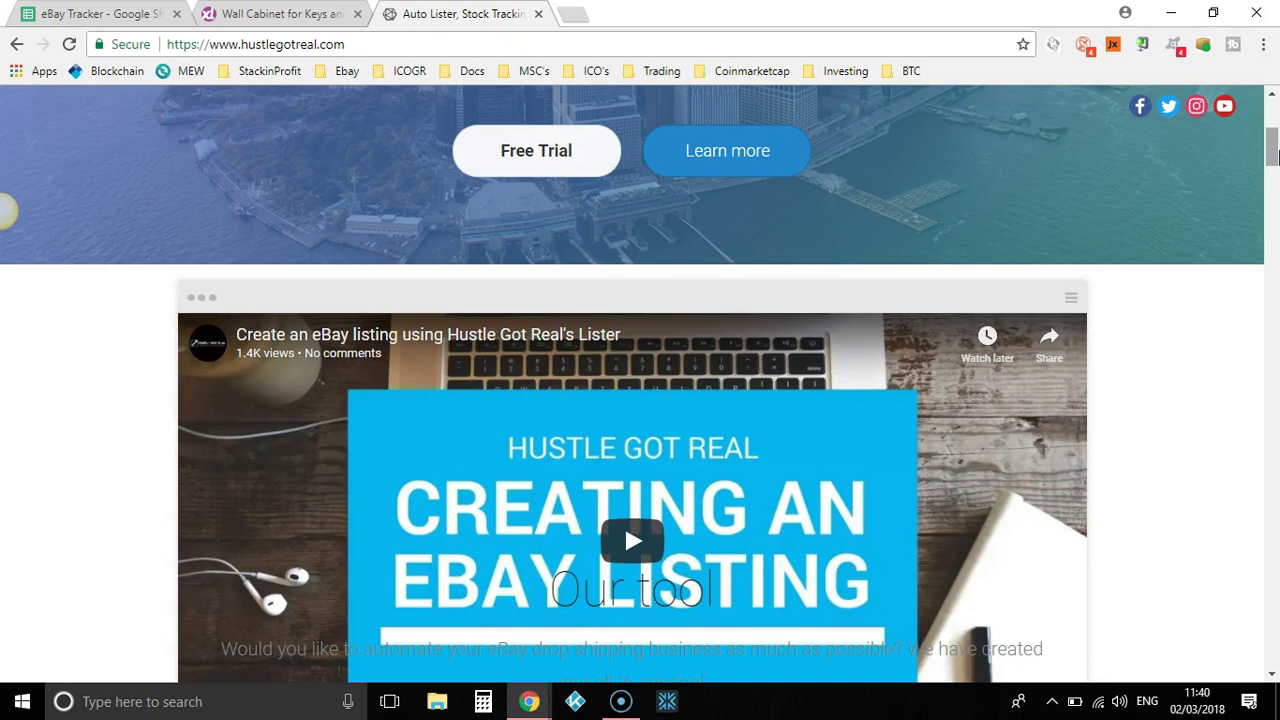
drag(1274, 150, 1272, 118)
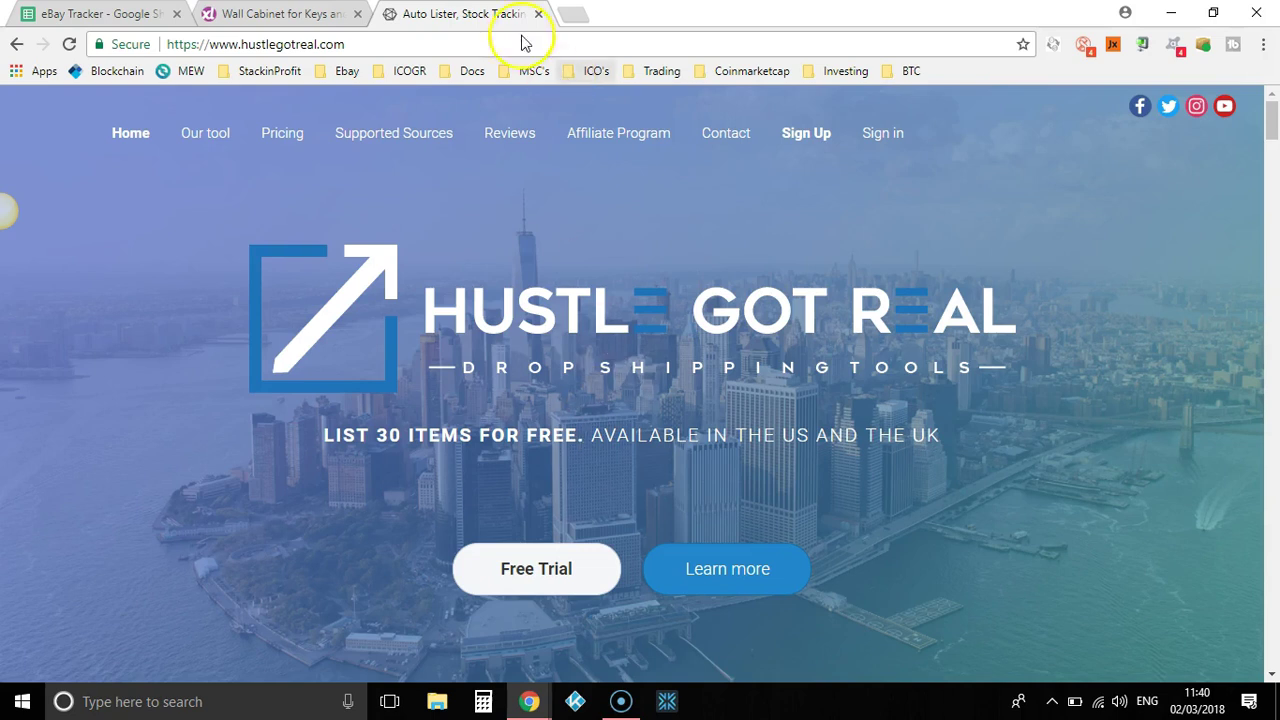
key(ctrl+shift+Tab)
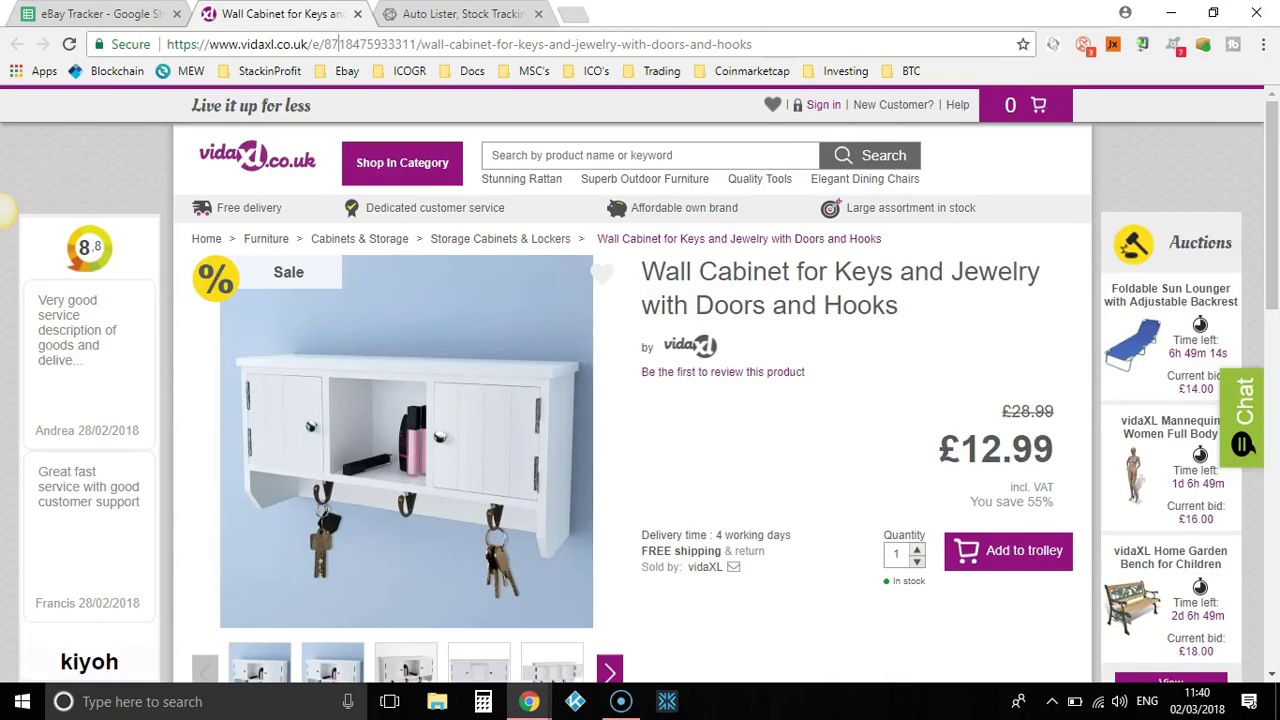
Import the vidaXL Wall Cabinet into the Hustle Got Real eBay Lister, prefilled at 17.99 with markup 40.
click(1199, 50)
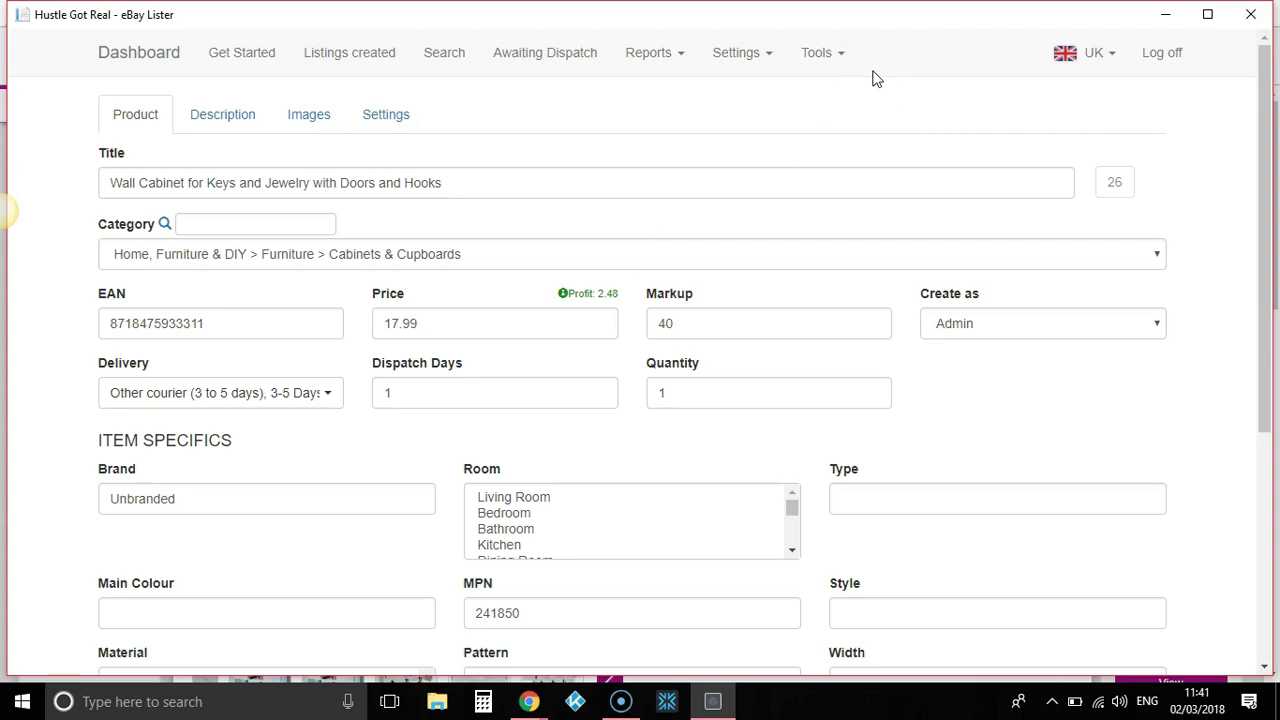
click(836, 58)
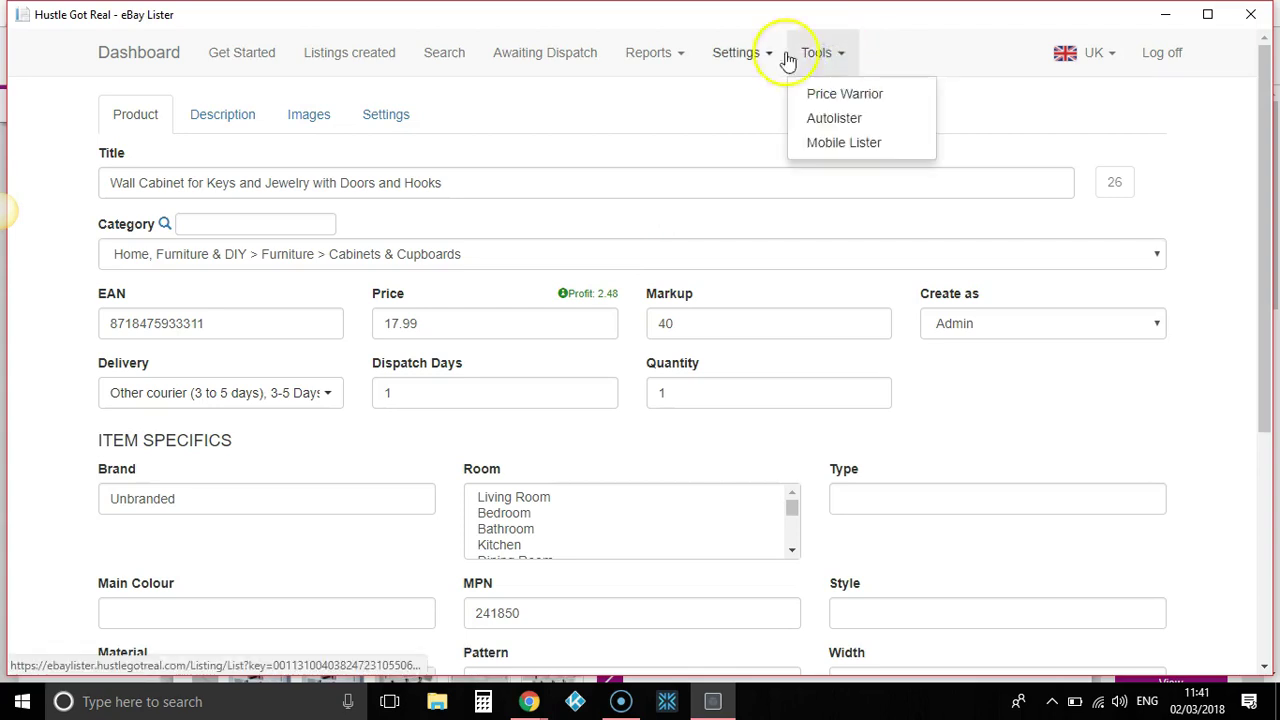
click(746, 54)
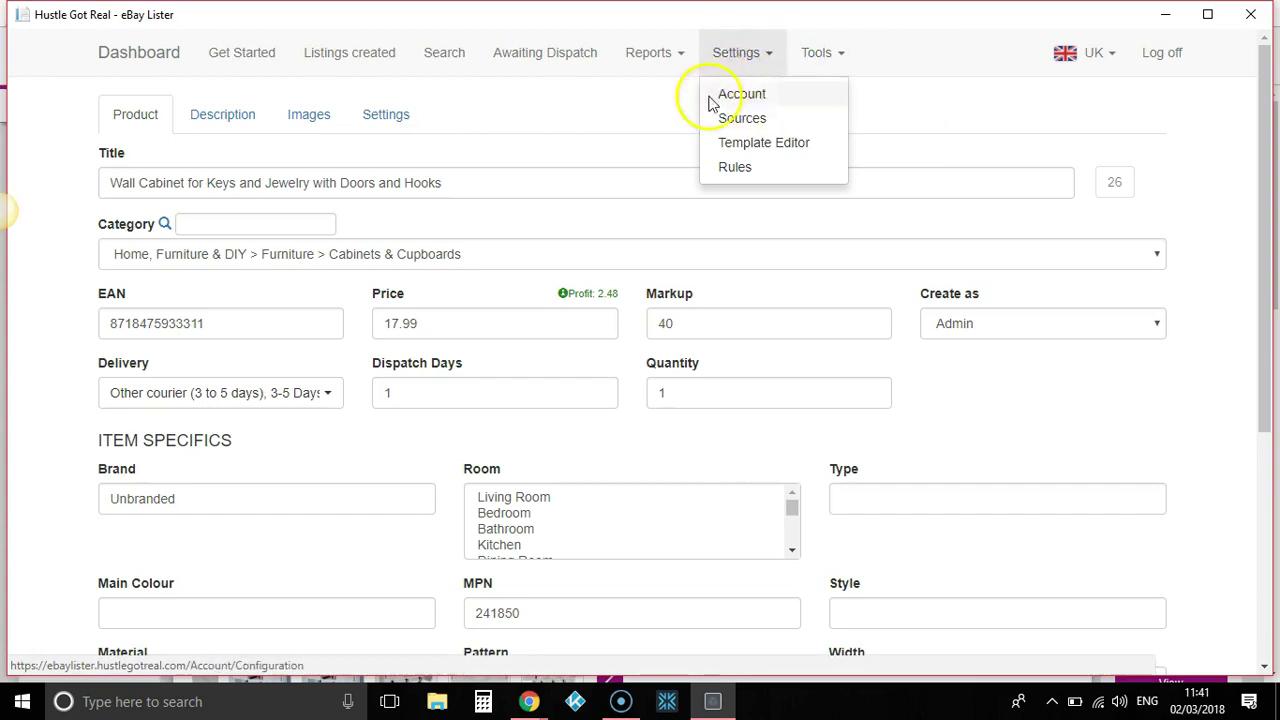
click(651, 96)
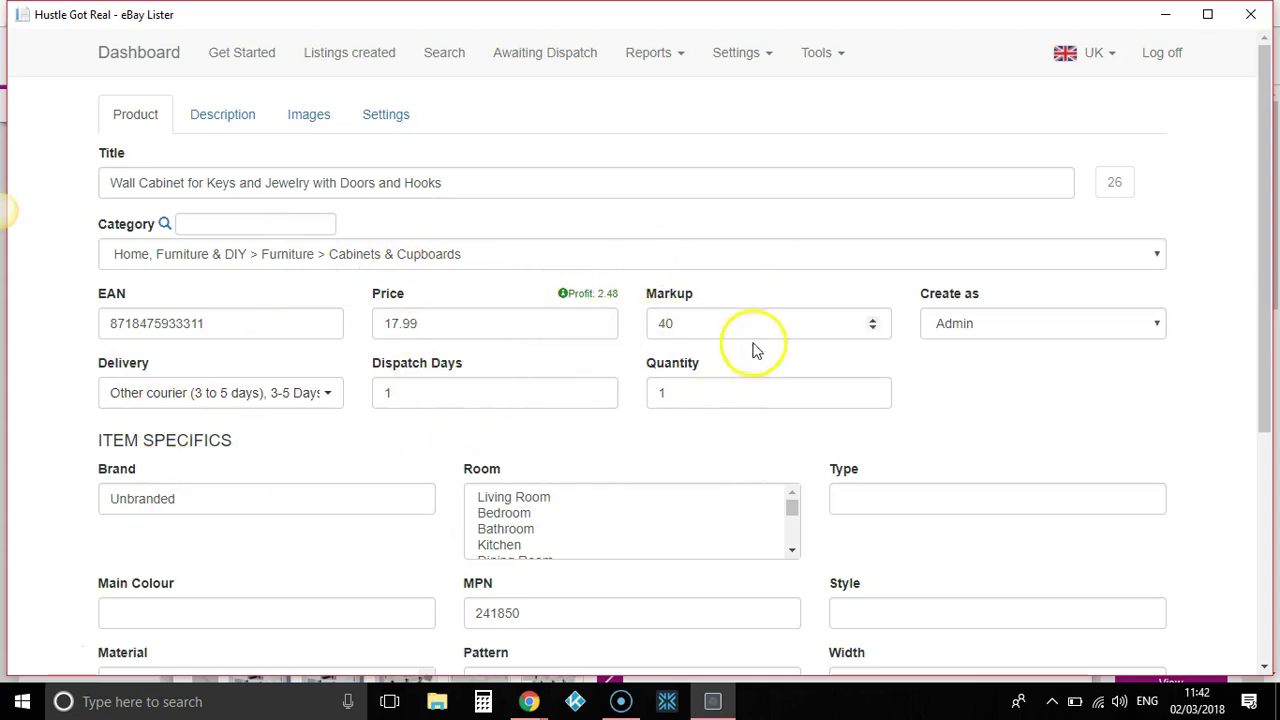
Change the listing price to 18.99 so the markup becomes 46 and the profit 3.34.
double_click(660, 323)
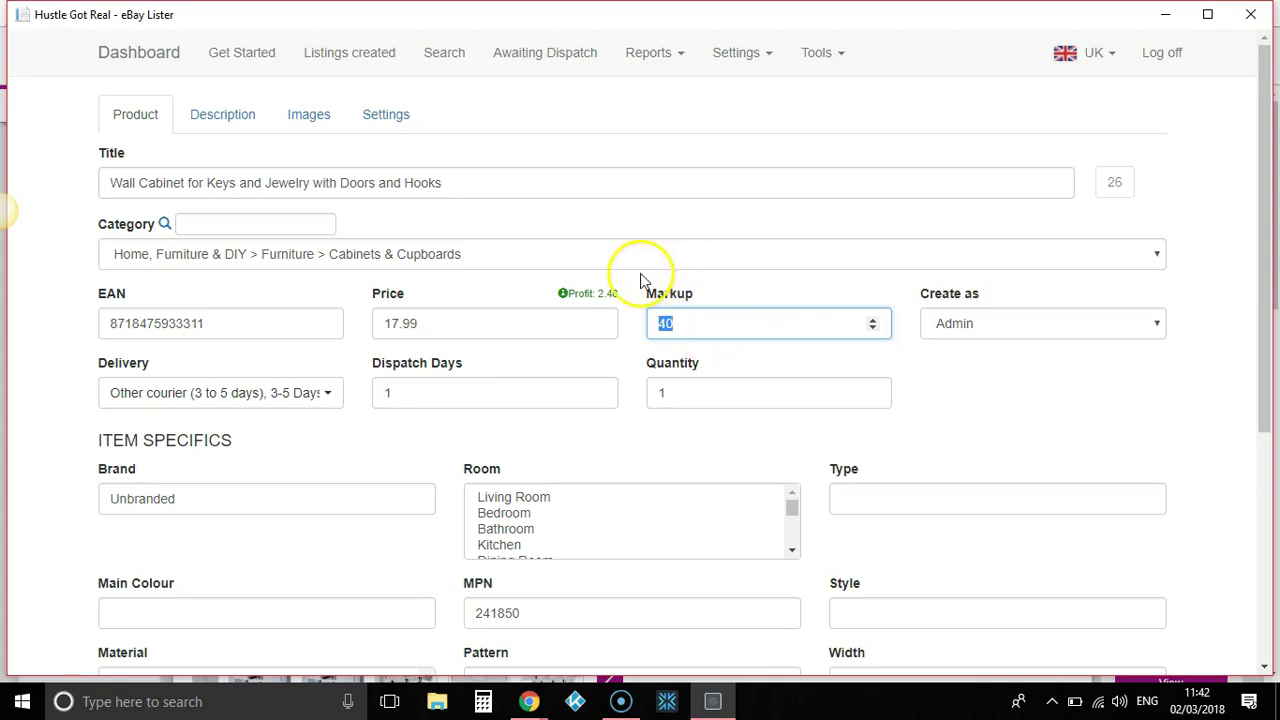
click(729, 337)
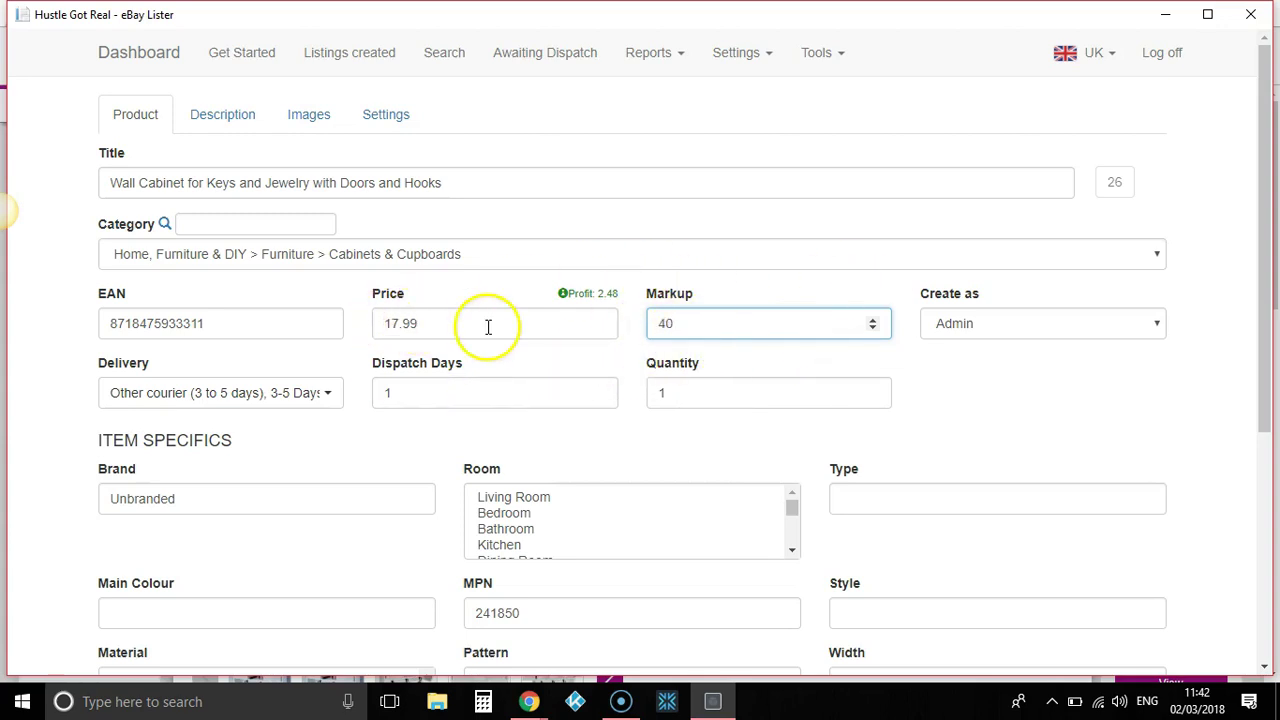
drag(435, 323, 396, 323)
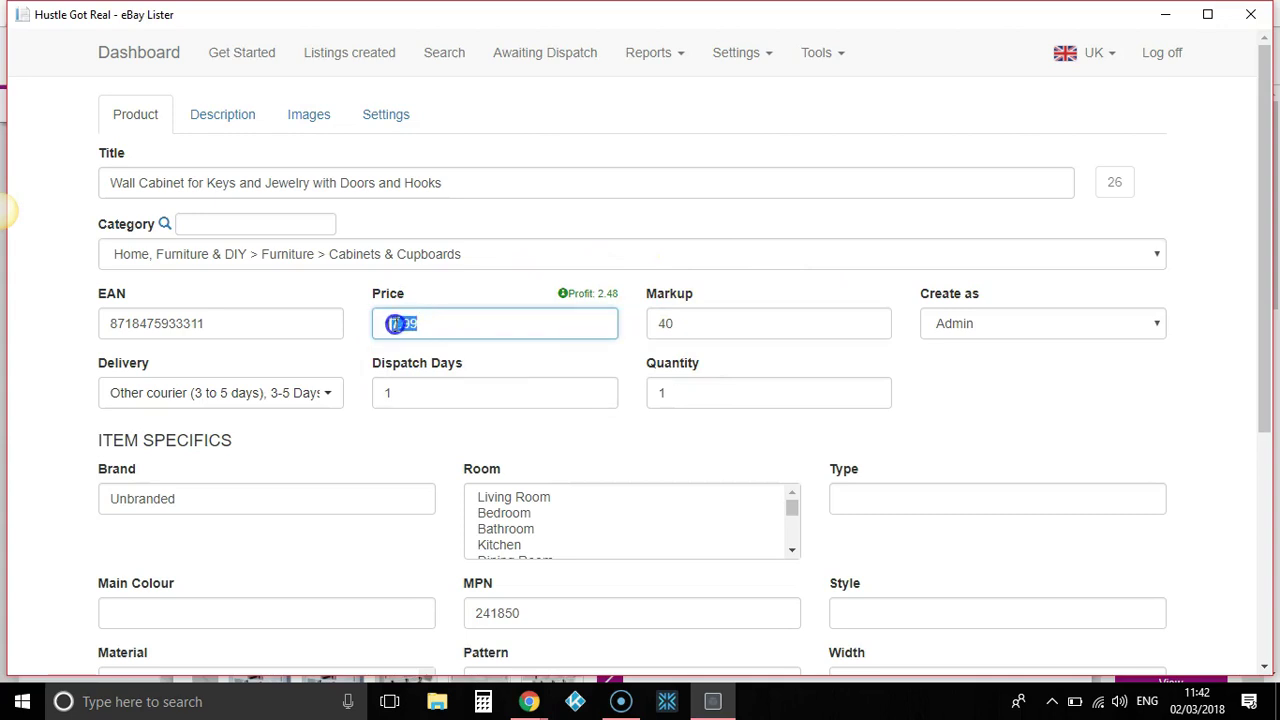
text(18.99)
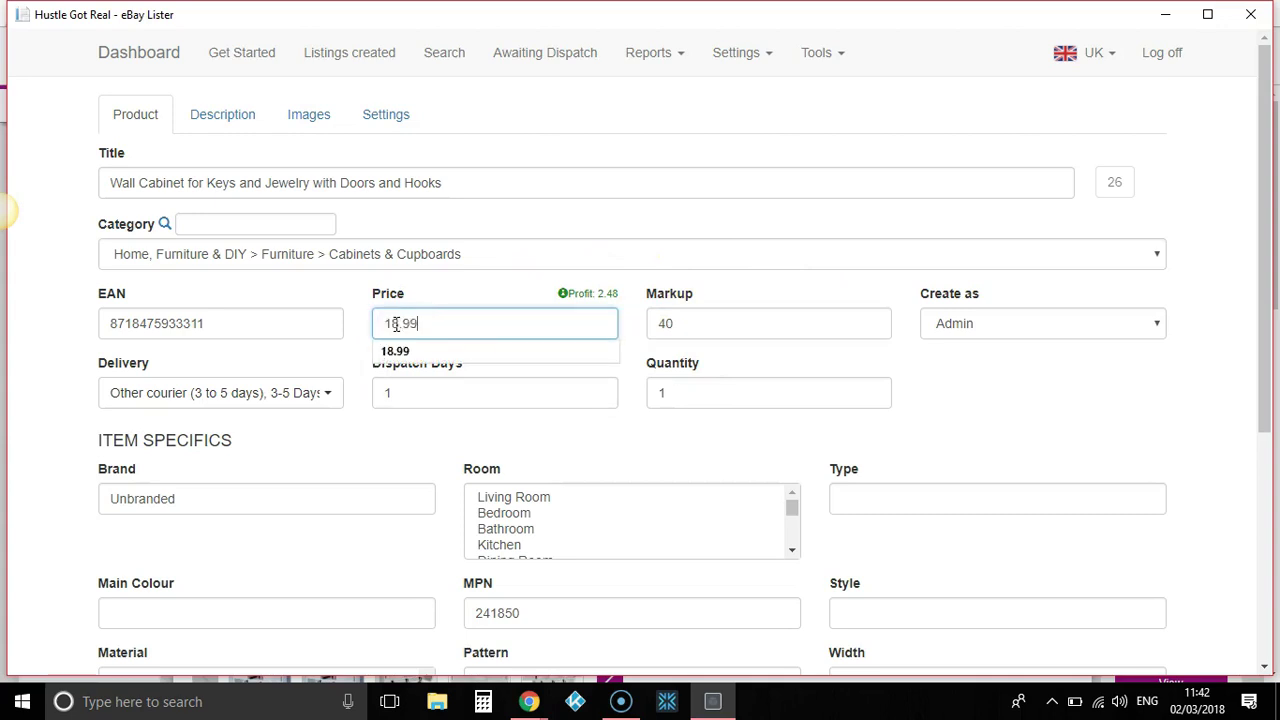
click(491, 280)
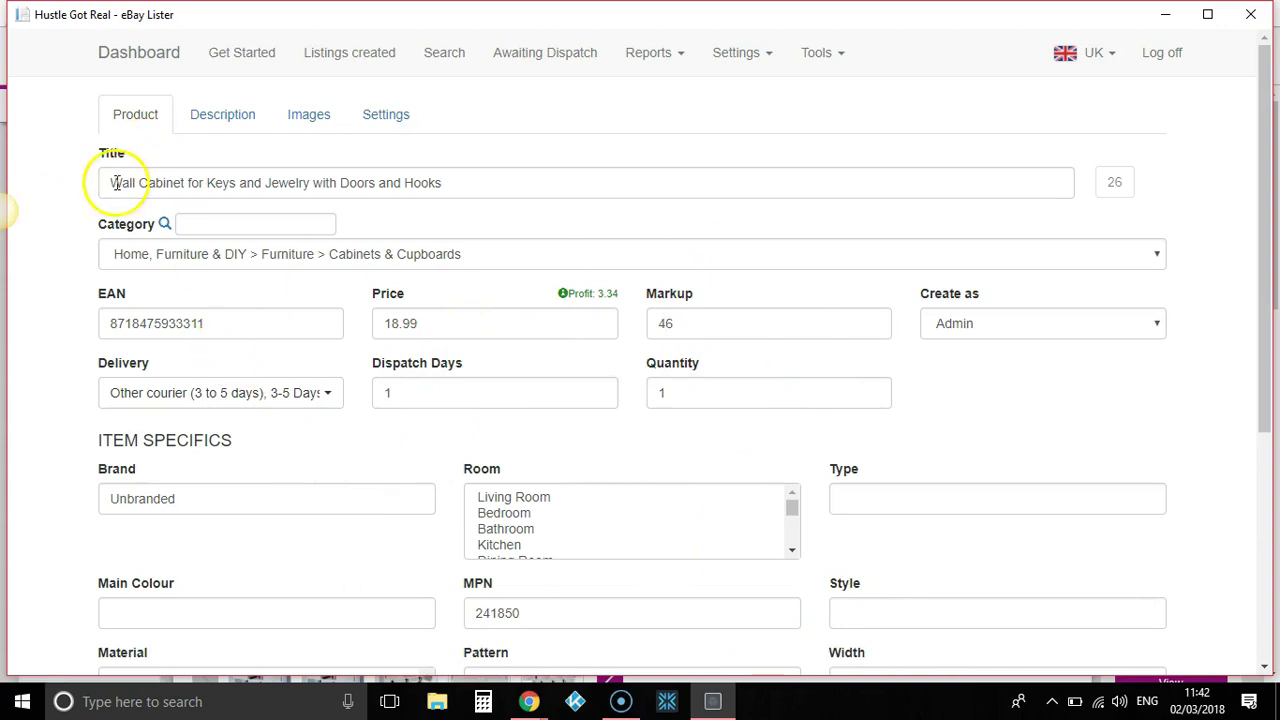
drag(110, 183, 464, 183)
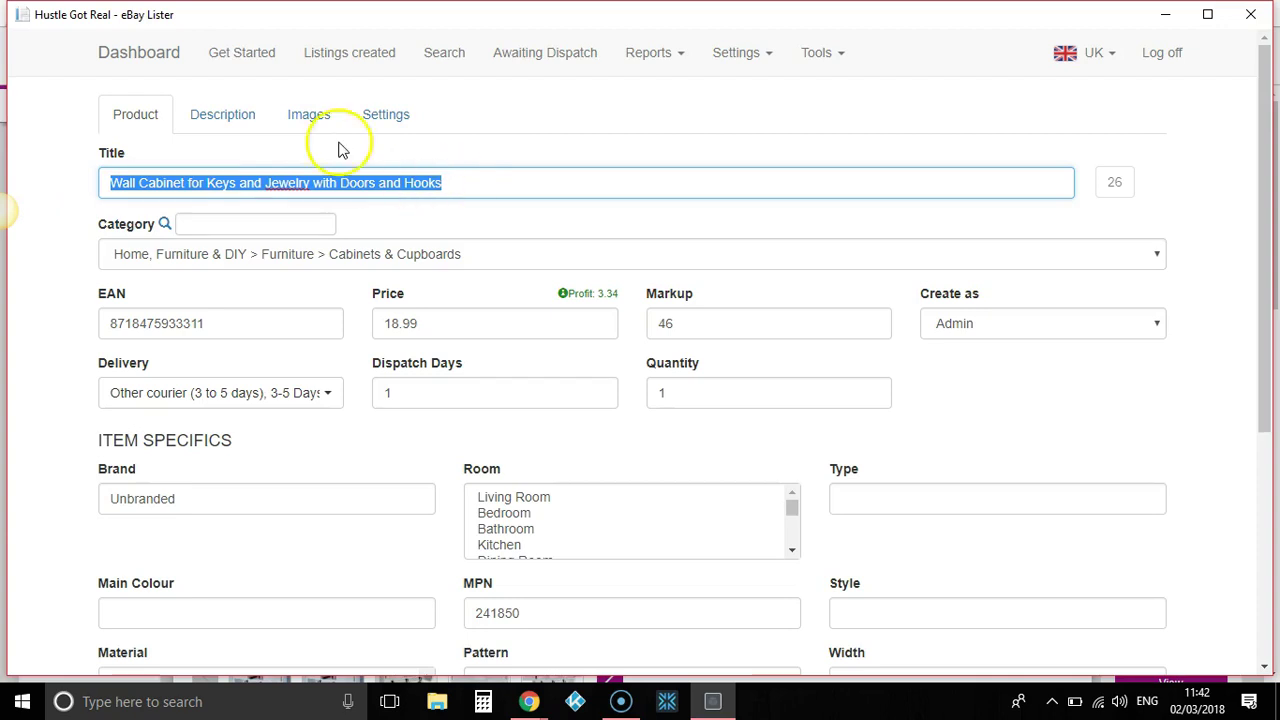
Open the listing description and scroll down to the Our Business section.
click(225, 116)
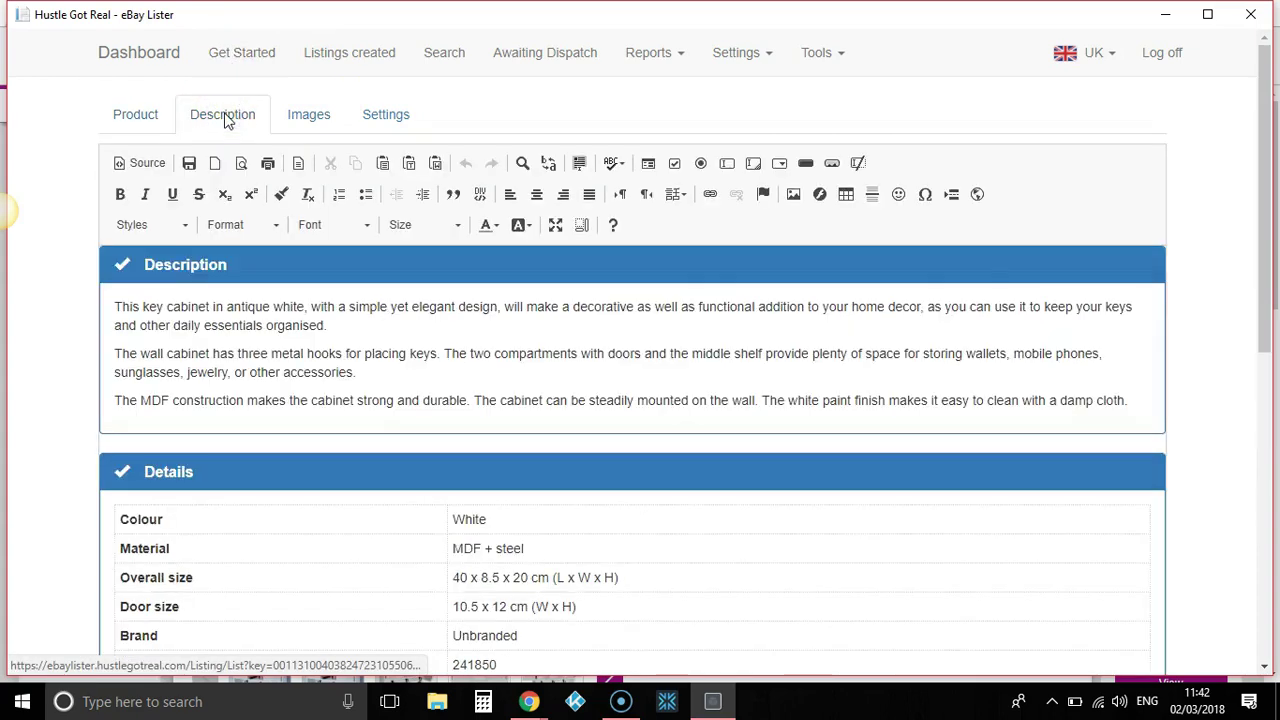
drag(114, 304, 490, 400)
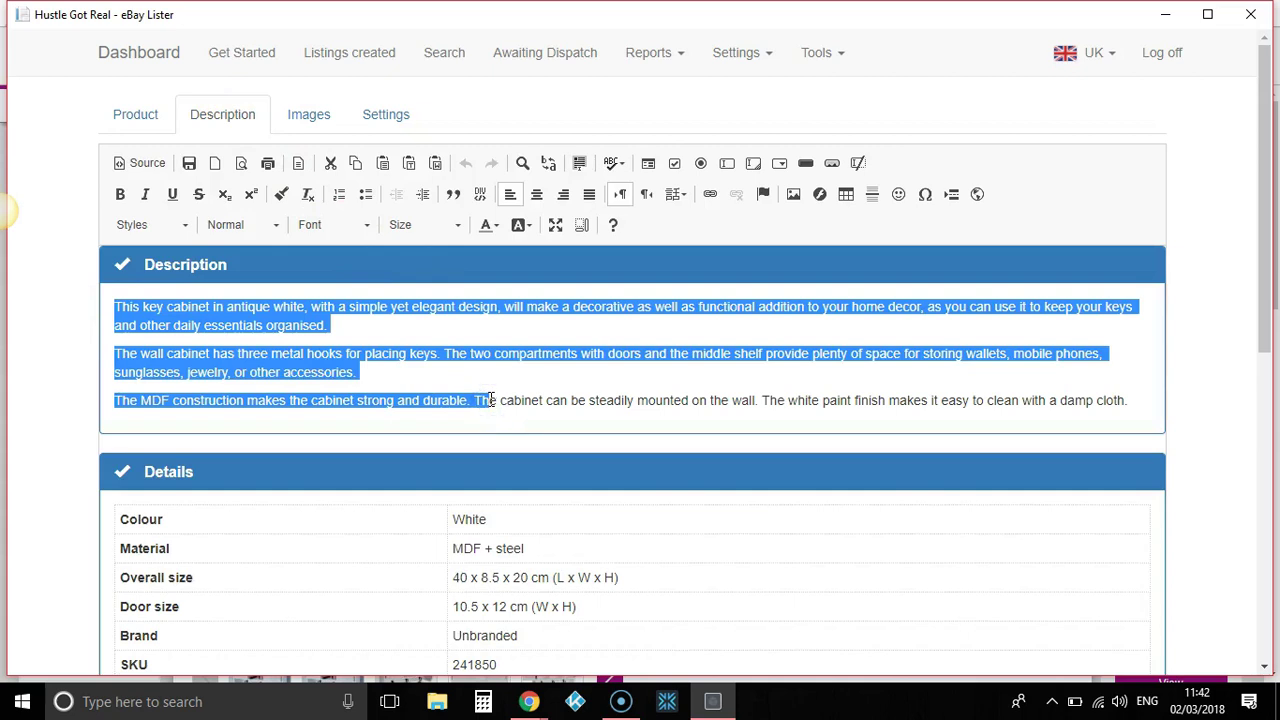
click(1187, 355)
drag(1272, 300, 1266, 395)
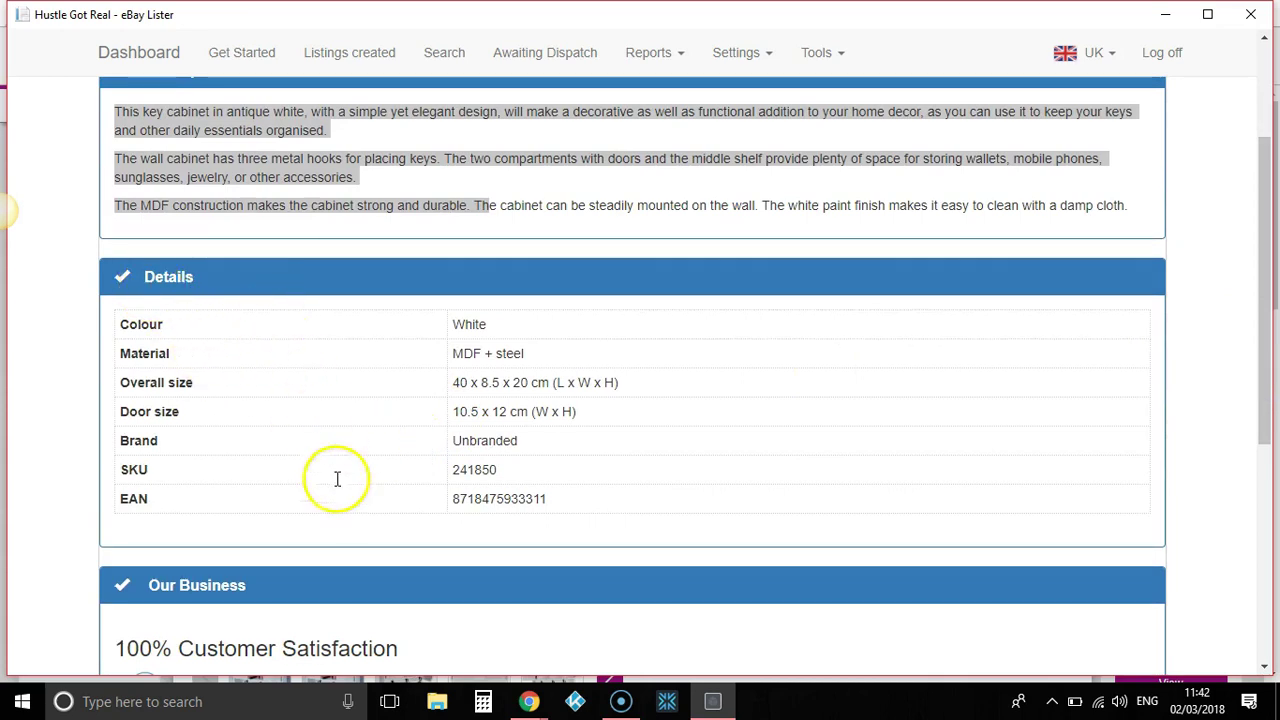
drag(1266, 409, 1265, 517)
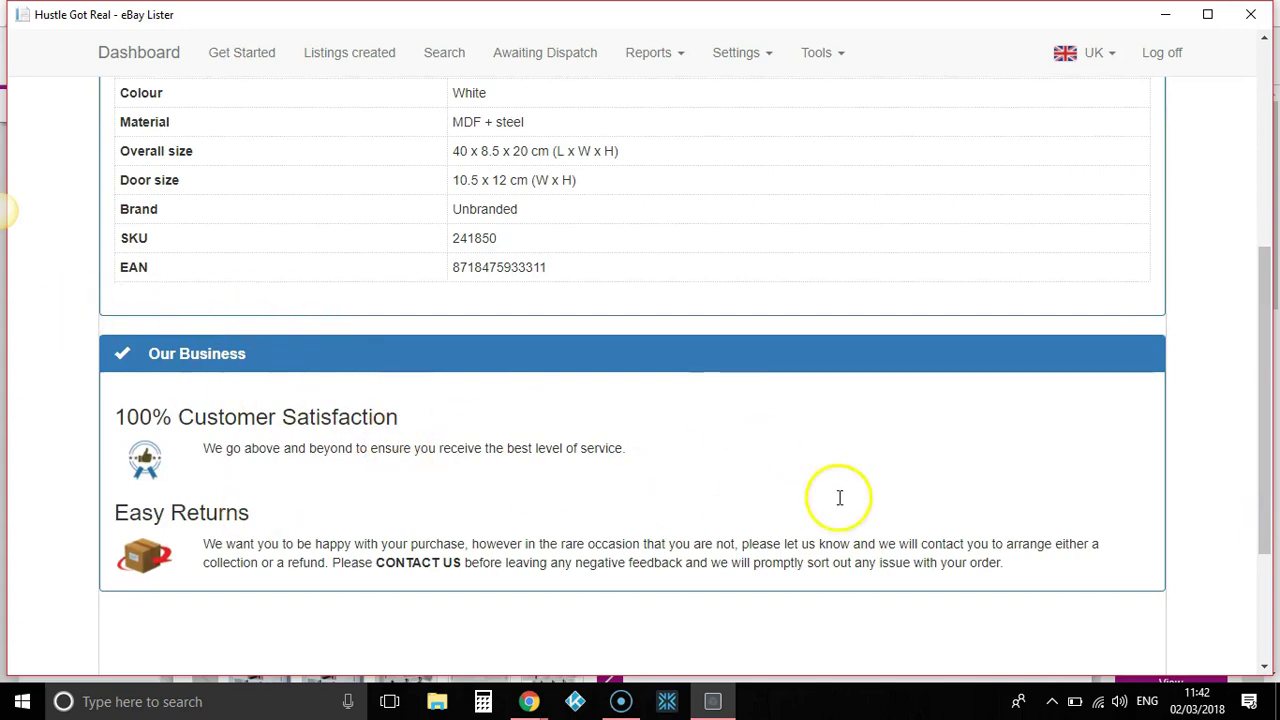
Delete the Easy Returns text and the 100% Customer Satisfaction heading from the description.
click(1025, 562)
drag(1025, 562, 135, 482)
key(Delete)
triple_click(215, 430)
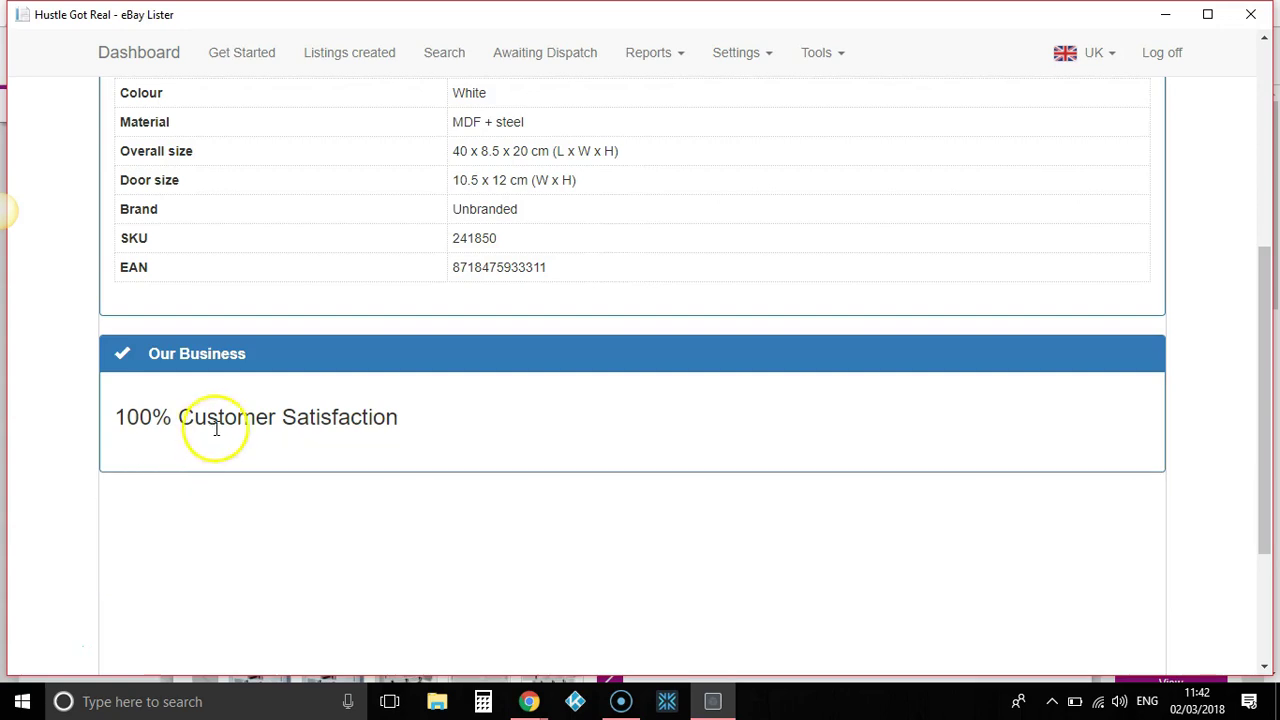
key(Delete)
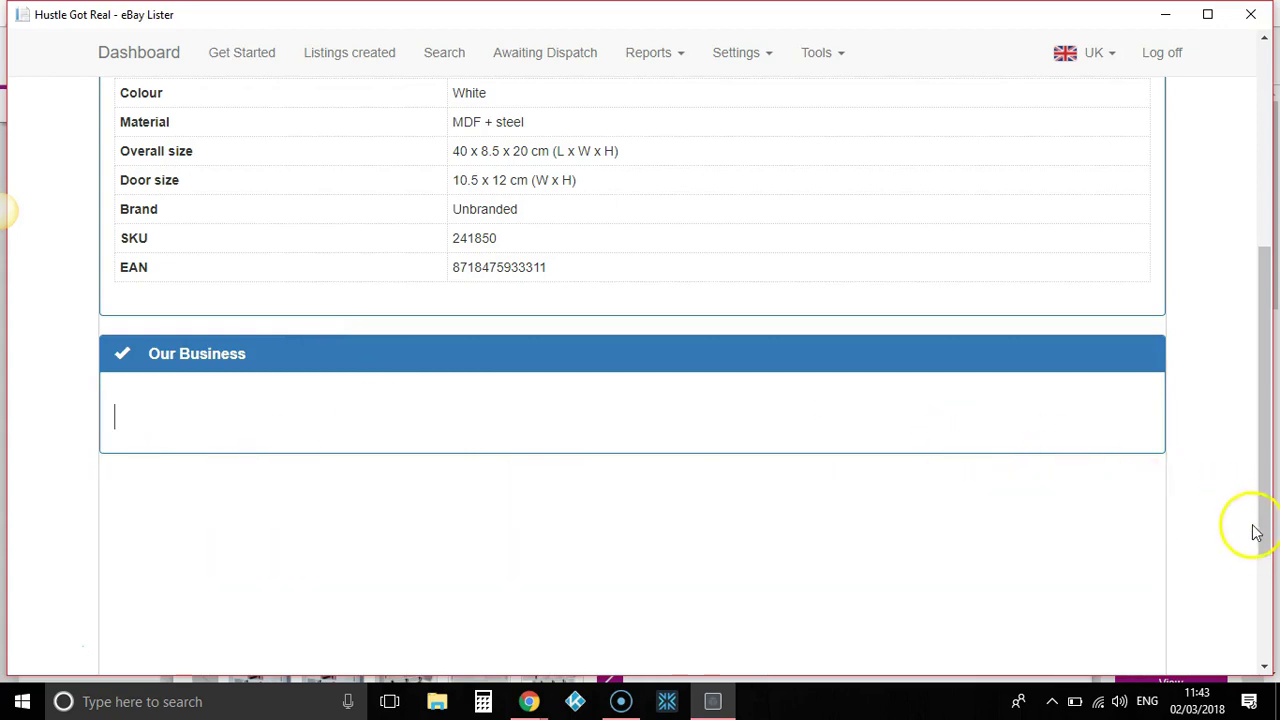
drag(1262, 537, 1273, 235)
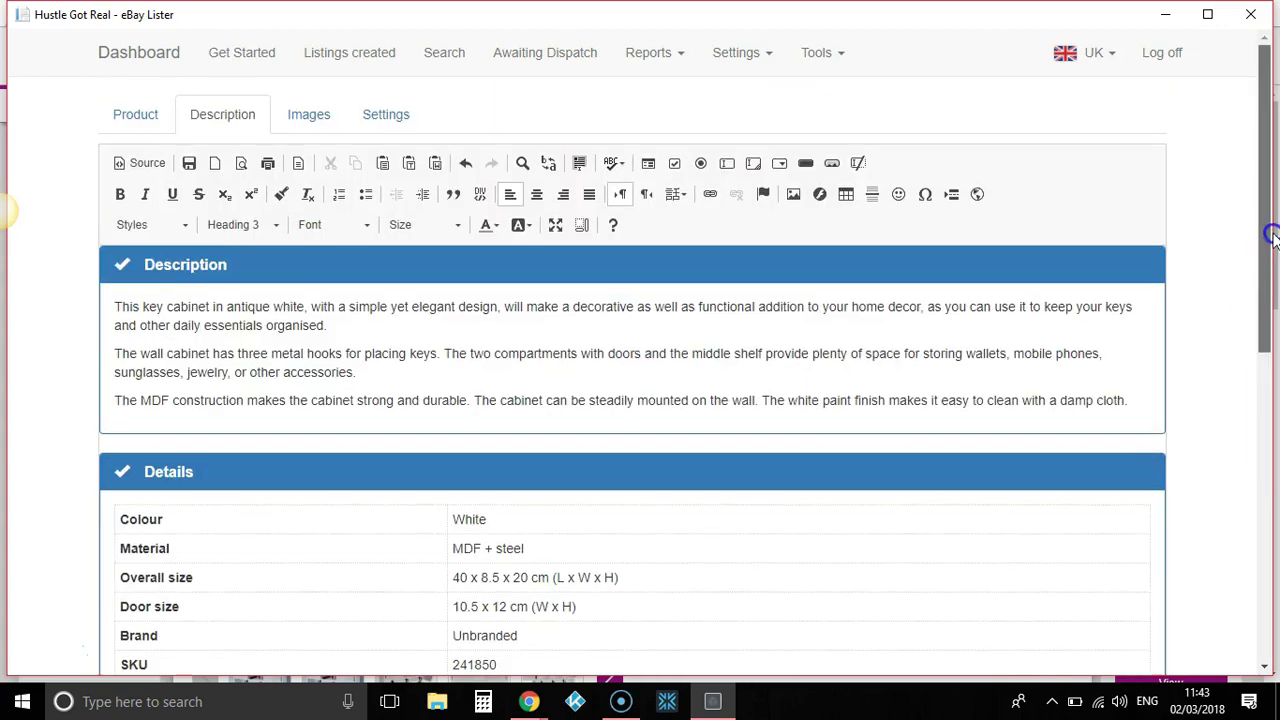
Remove one product photo from the listing's images and confirm the removal.
click(328, 112)
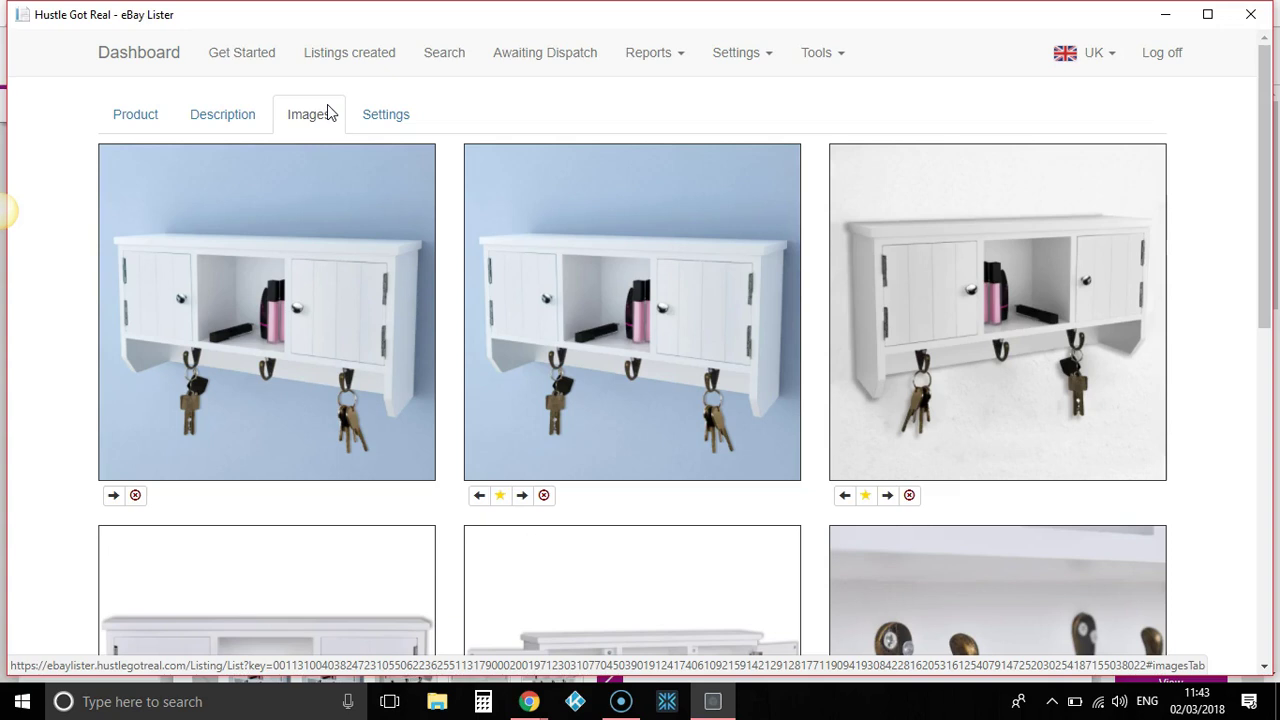
click(1262, 249)
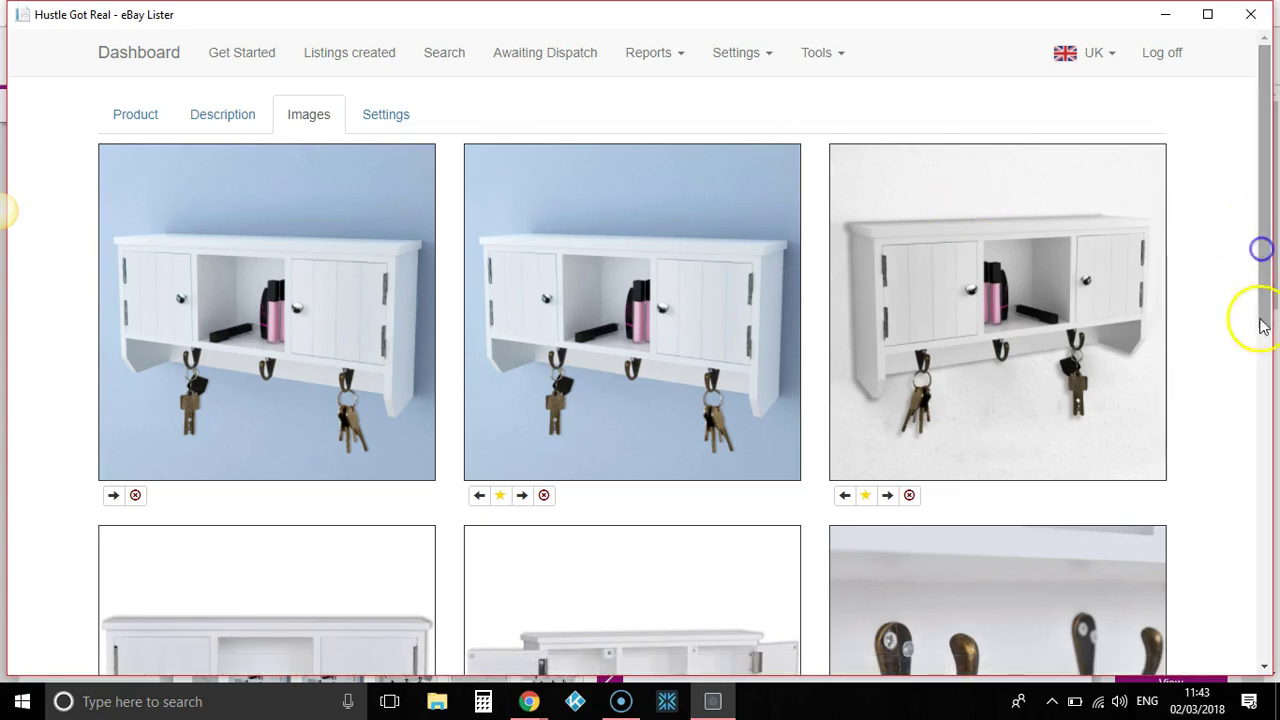
drag(1262, 278, 1262, 492)
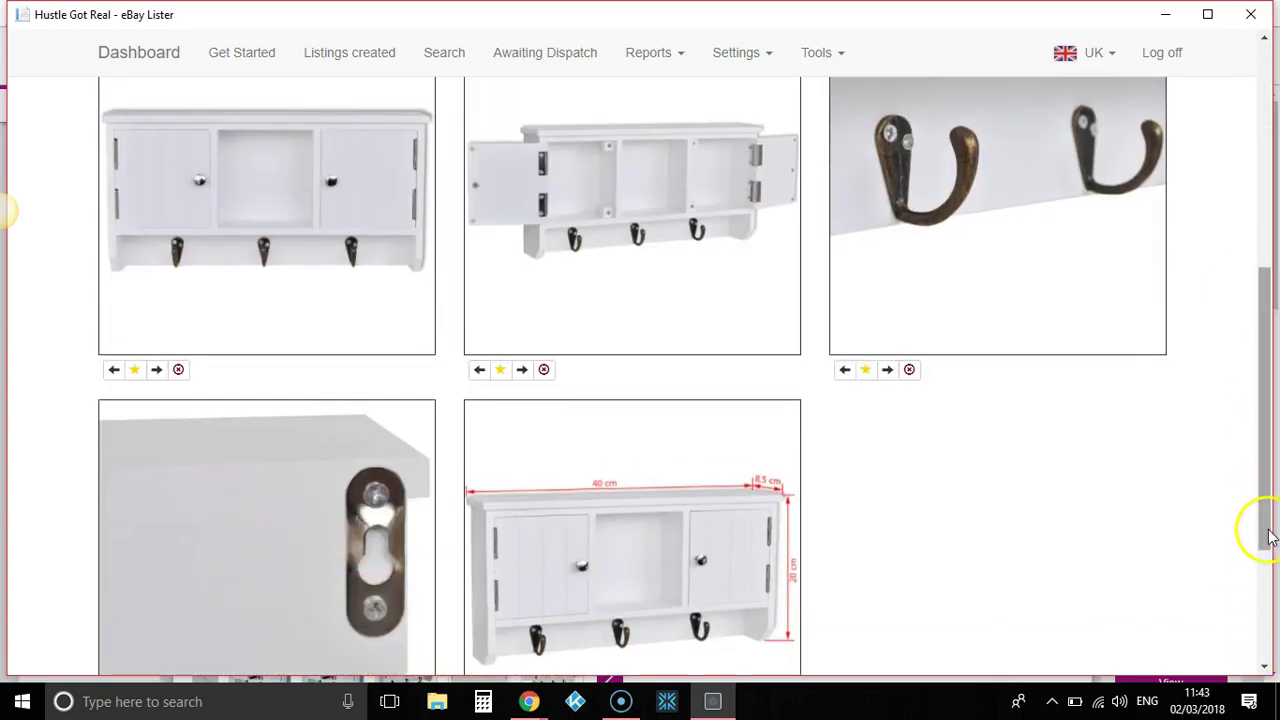
scroll(1266, 528, down, 3)
click(522, 505)
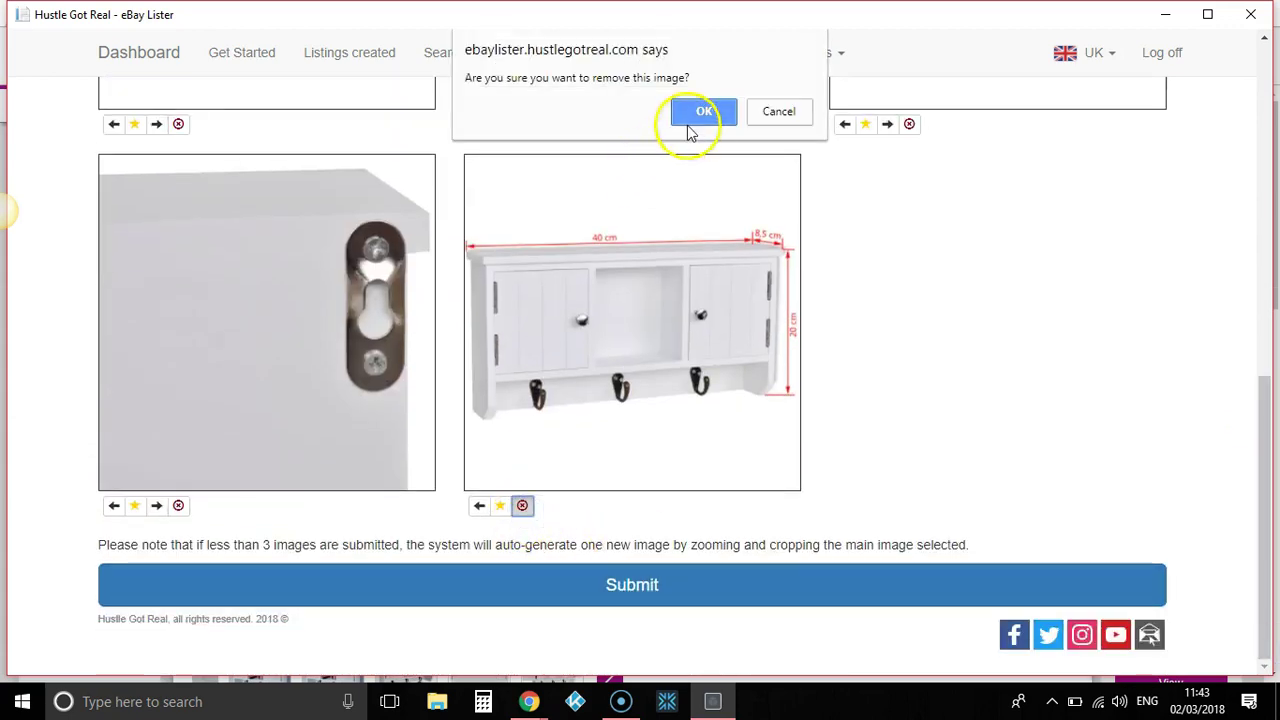
click(700, 122)
Move the white-background cabinet photo into first place among the listing images.
drag(1266, 466, 1272, 158)
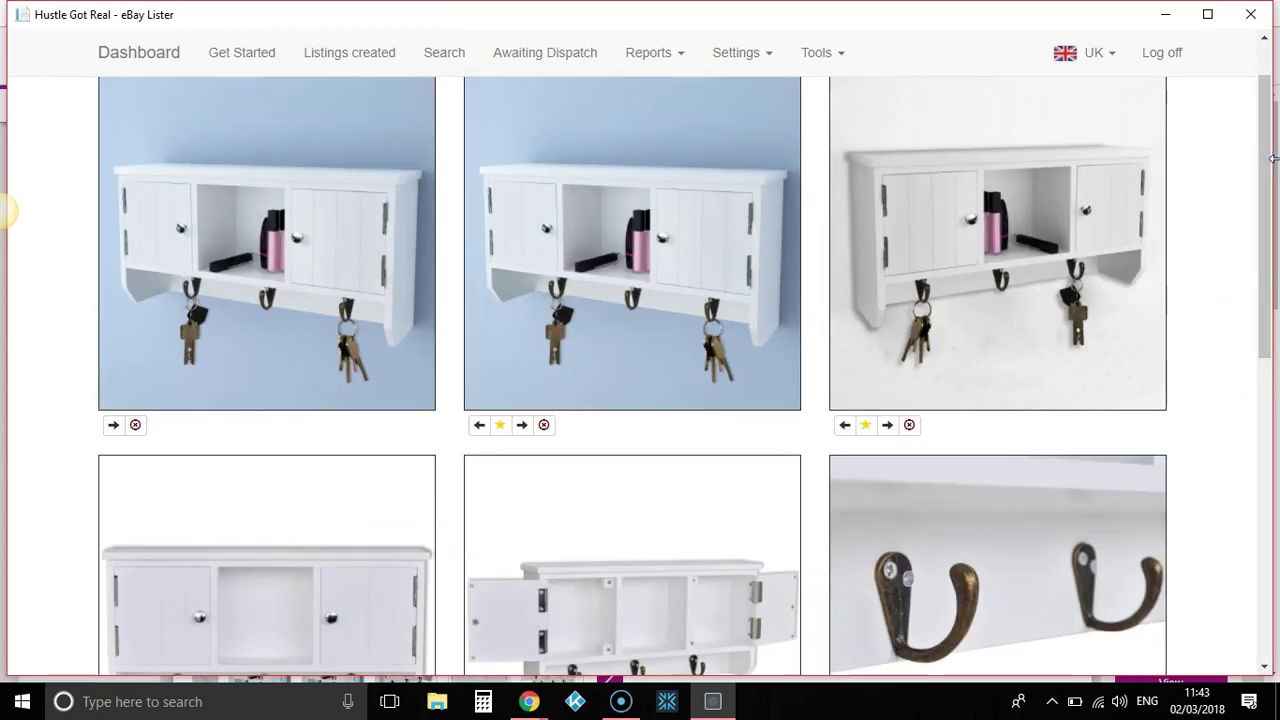
click(845, 428)
click(479, 426)
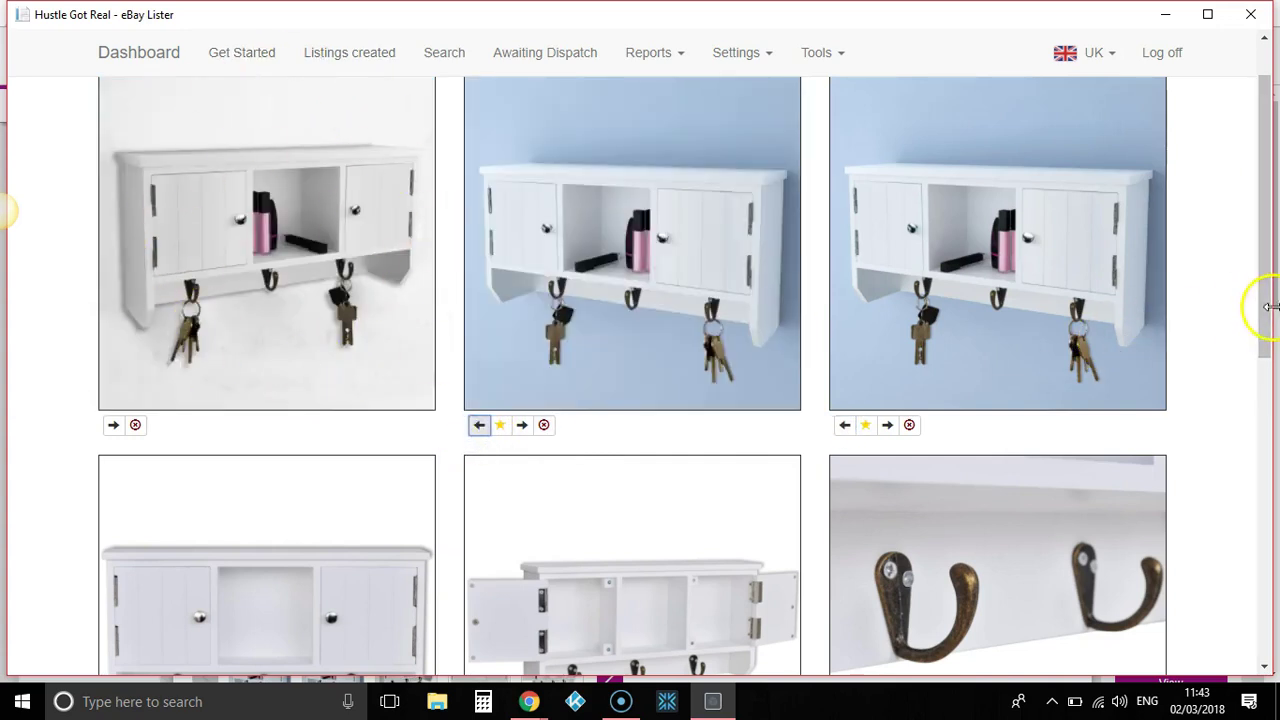
drag(1262, 309, 1266, 194)
click(389, 116)
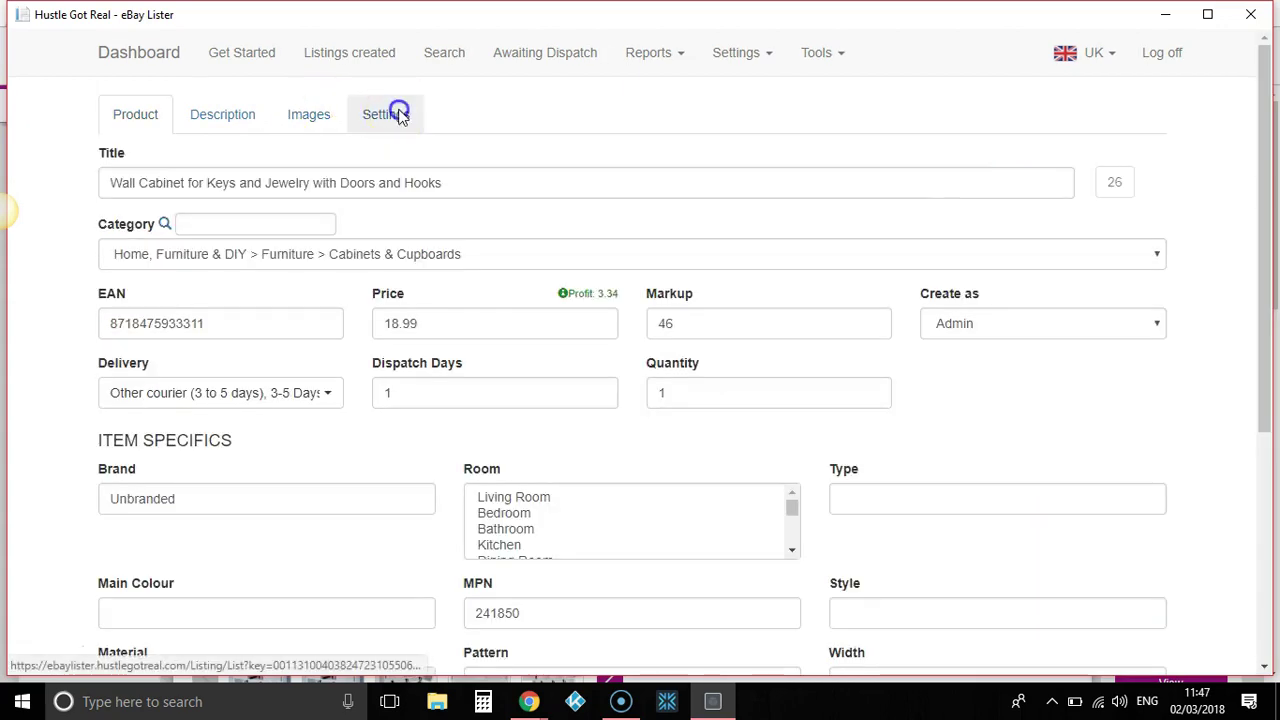
Set the Price Decrease Limit to 2% in the listing settings, then view the Listings created report.
click(398, 112)
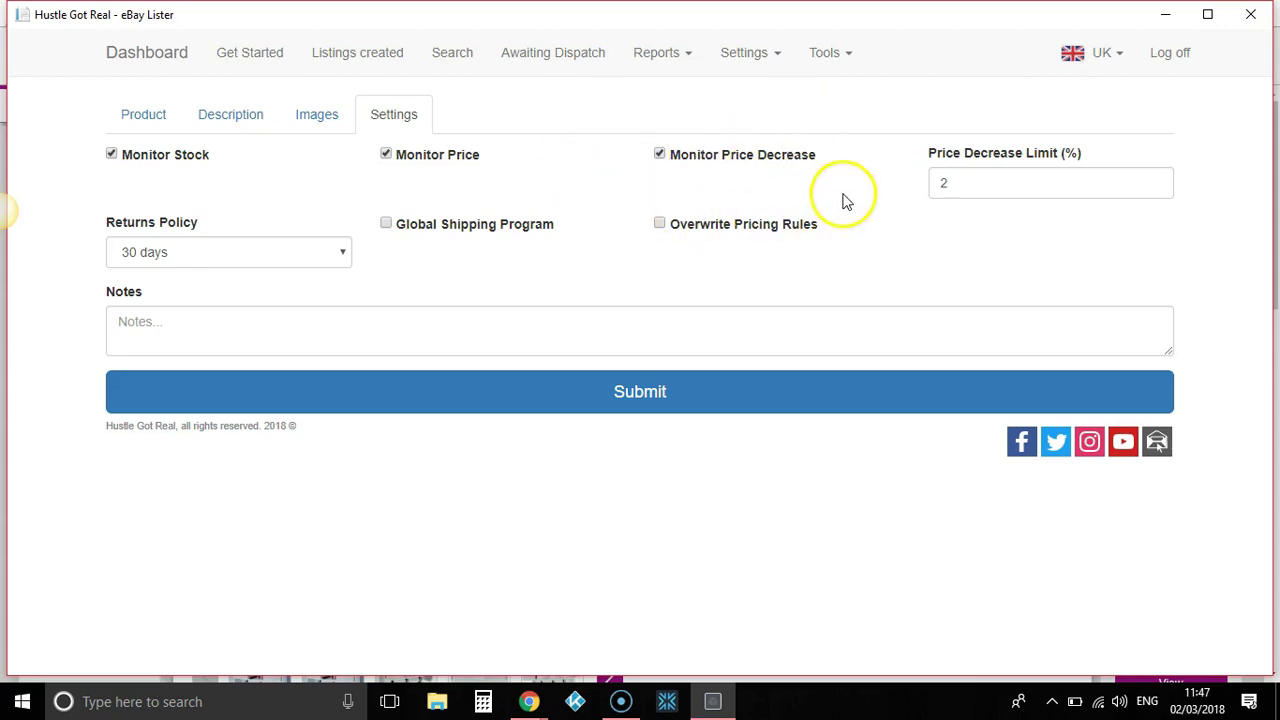
click(943, 180)
text(2)
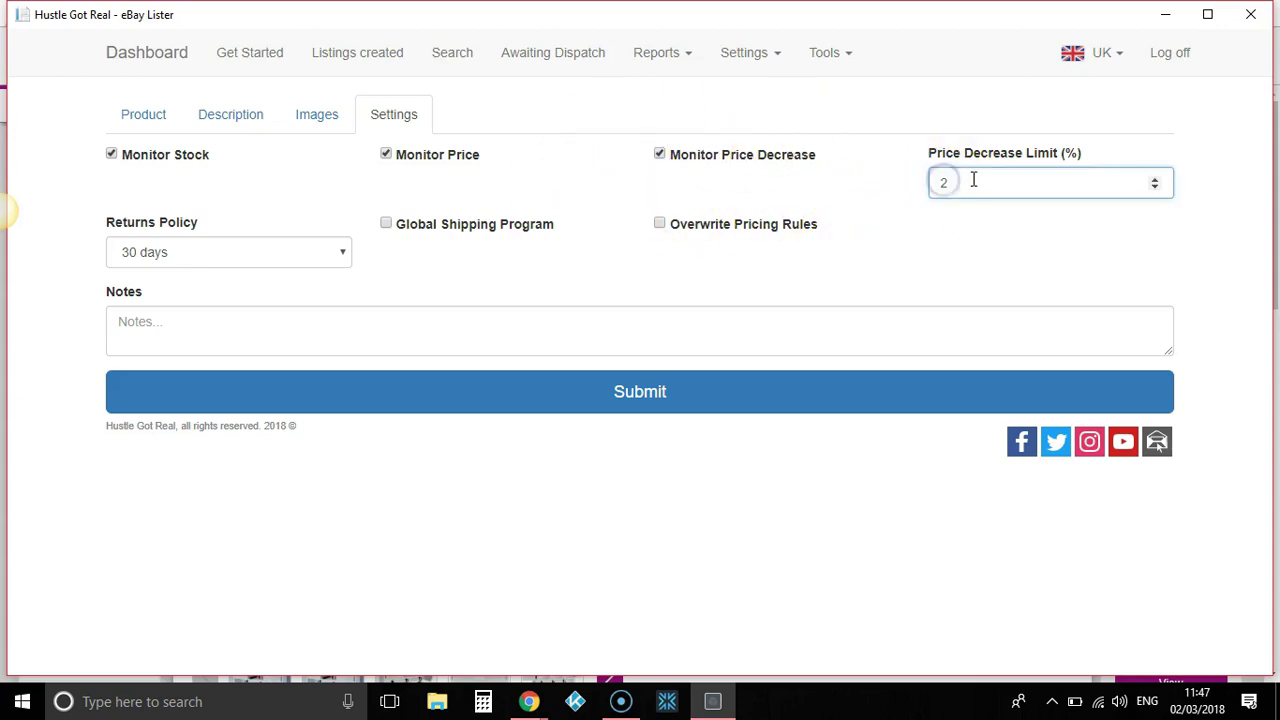
click(800, 290)
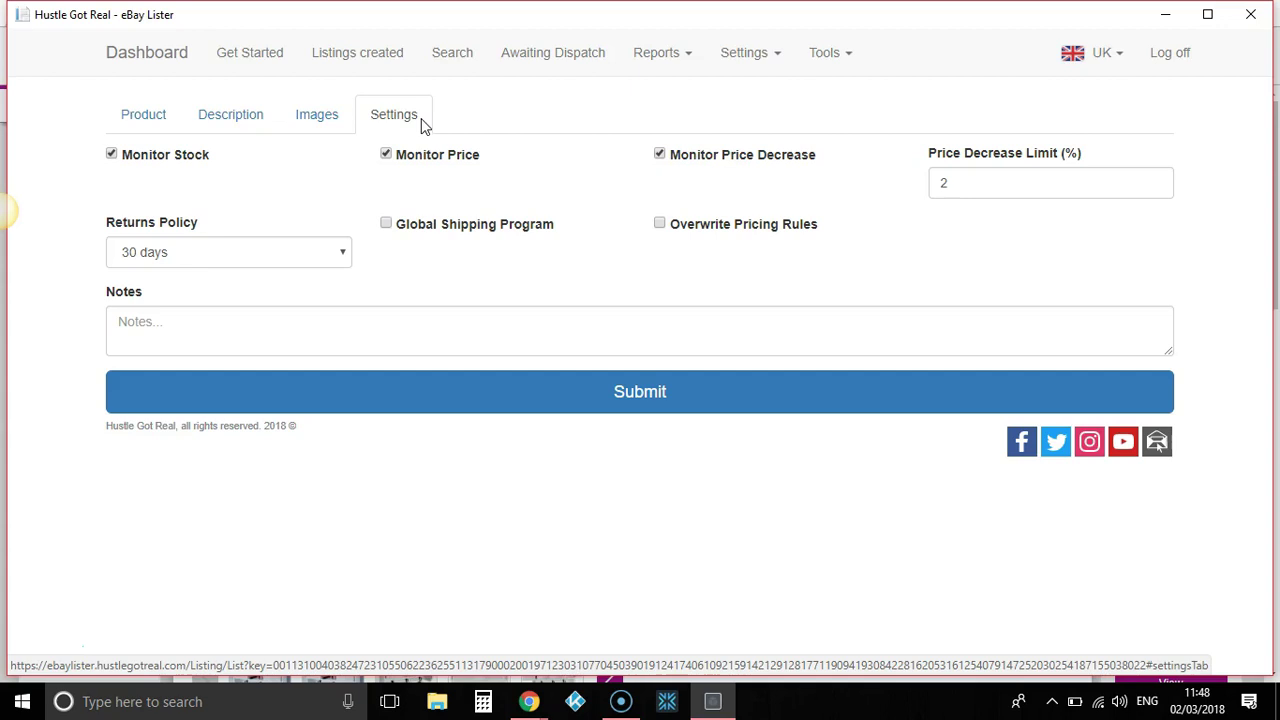
click(357, 55)
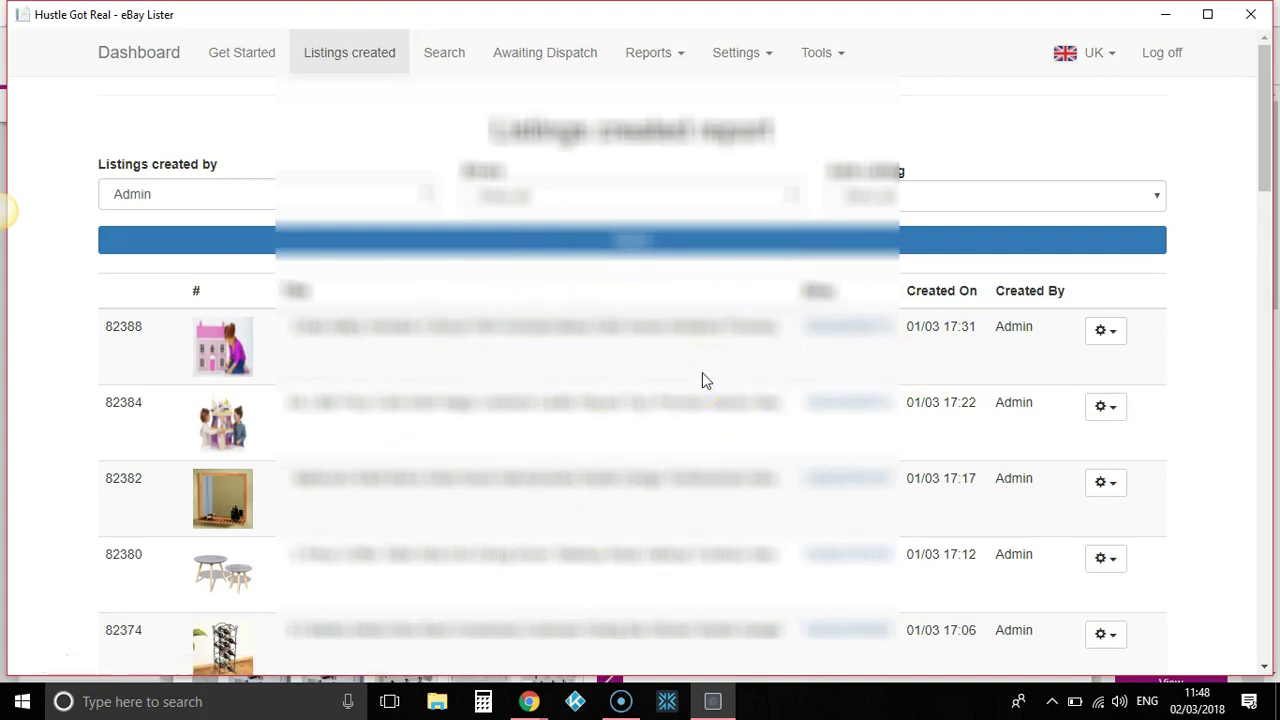
Scroll through the Listings created report, then bring the vidaXL wall cabinet window to the front.
drag(1265, 120, 1272, 597)
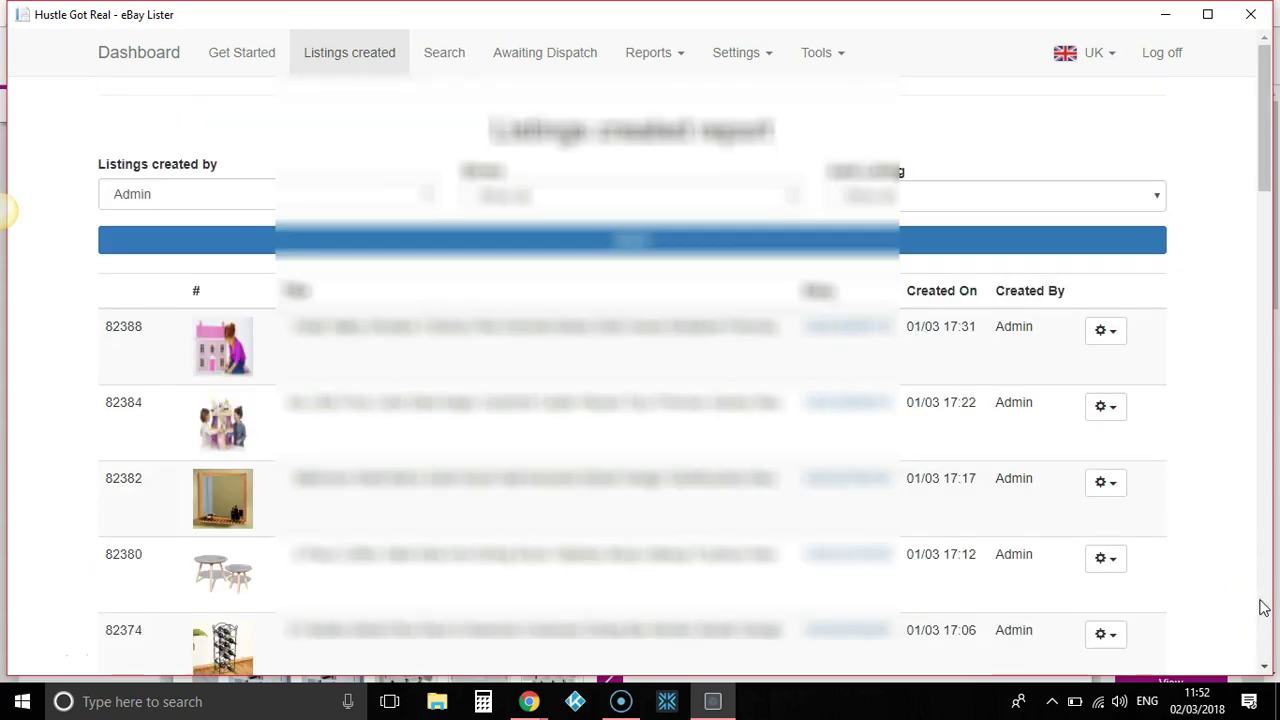
click(777, 513)
mouse_move(537, 700)
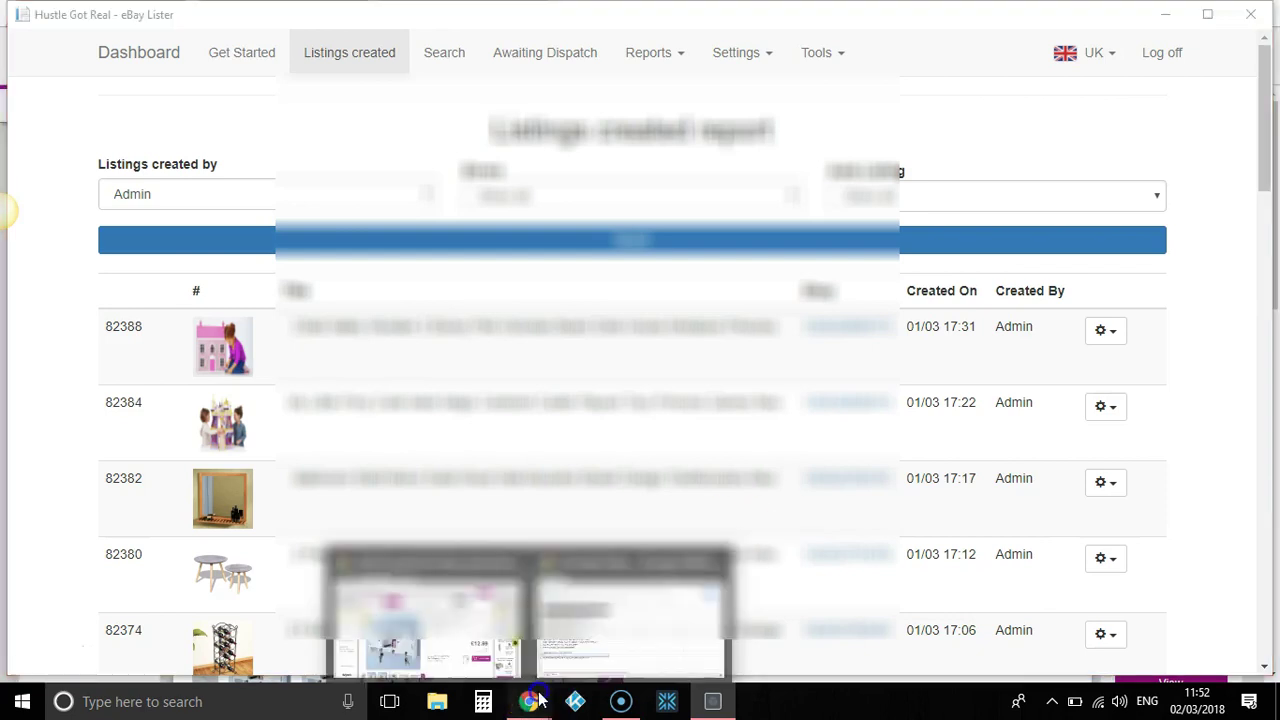
click(443, 602)
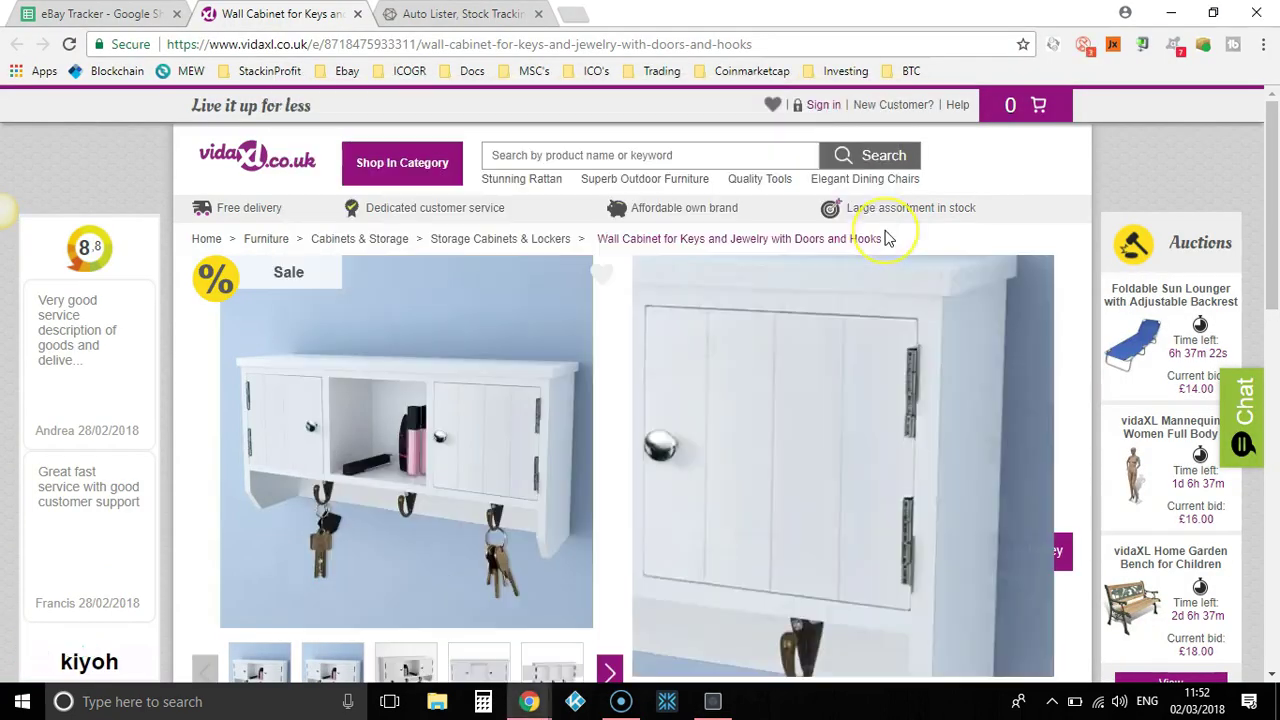